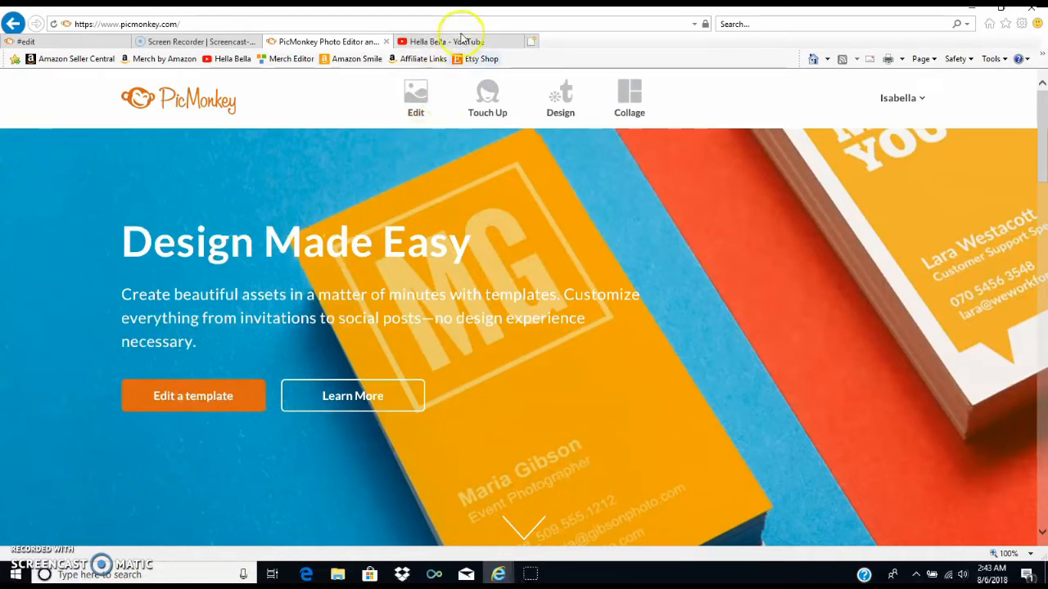
- Create a blank design canvas with a custom size of 1280 × 720 pixels
mouse_move(470, 118)
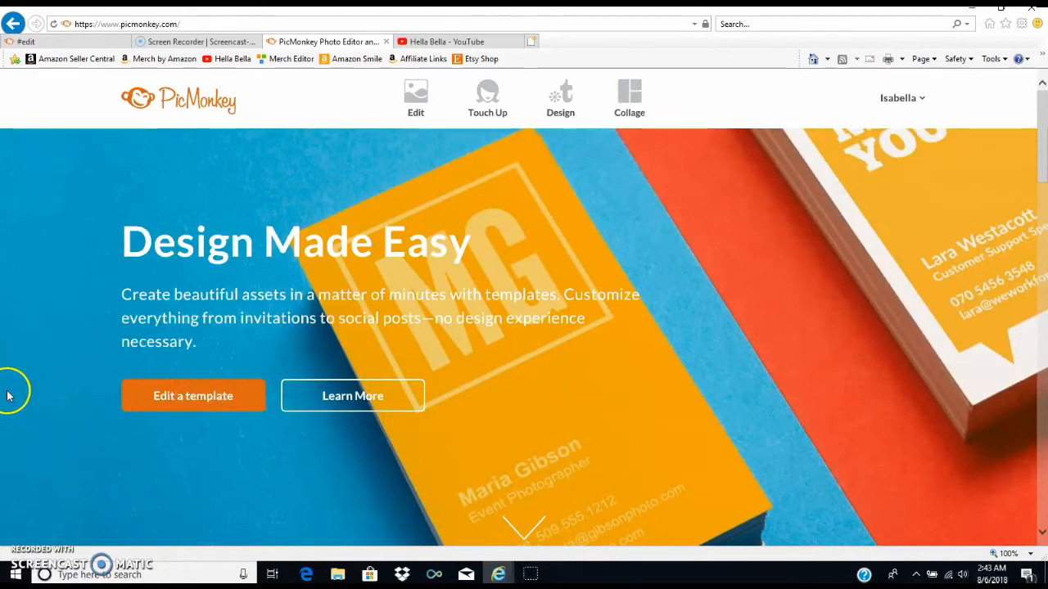
mouse_move(570, 104)
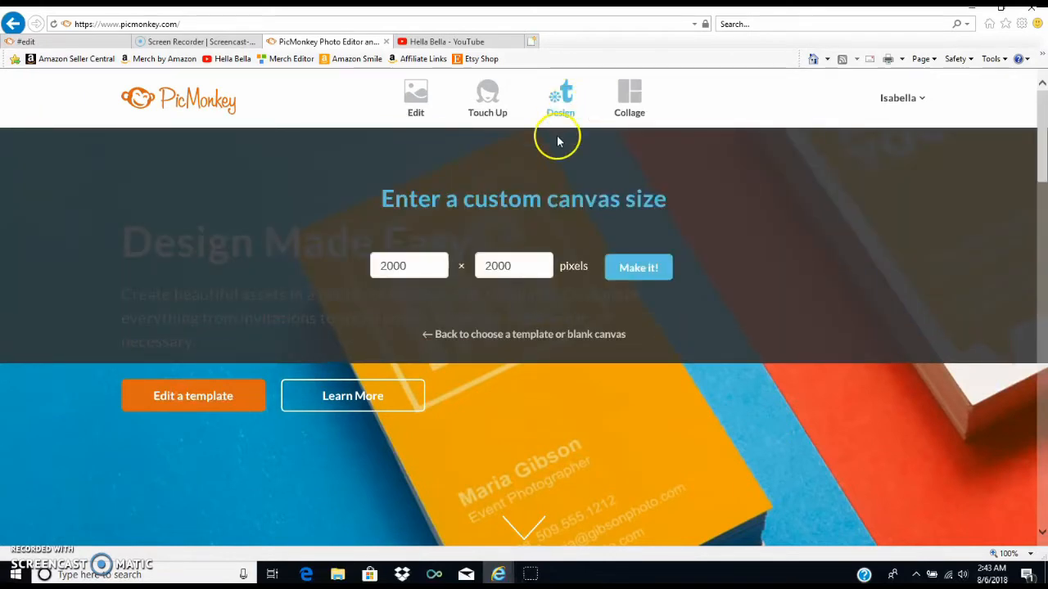
double_click(362, 267)
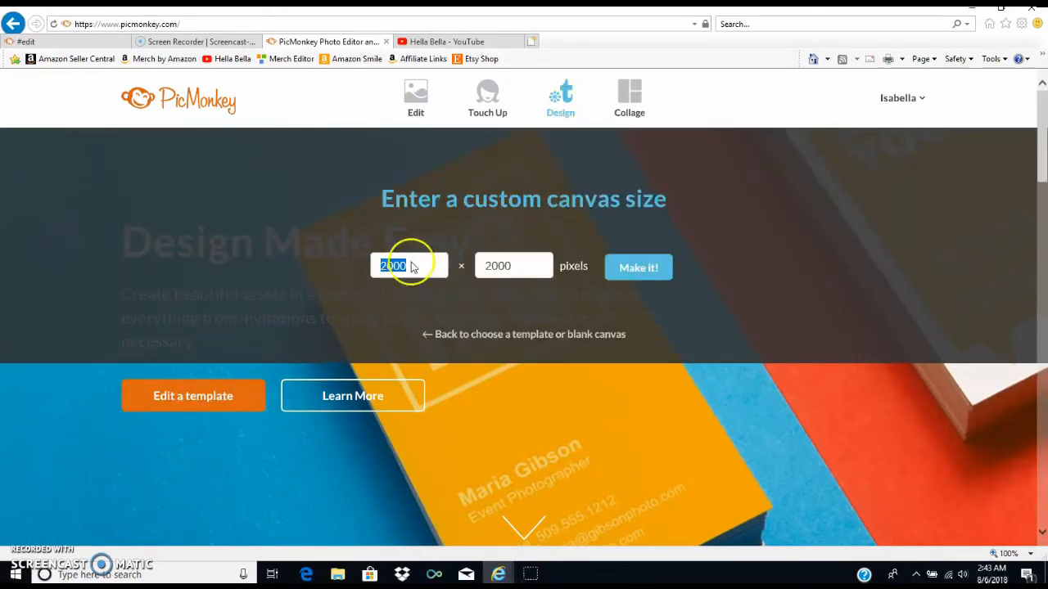
type("128")
double_click(501, 266)
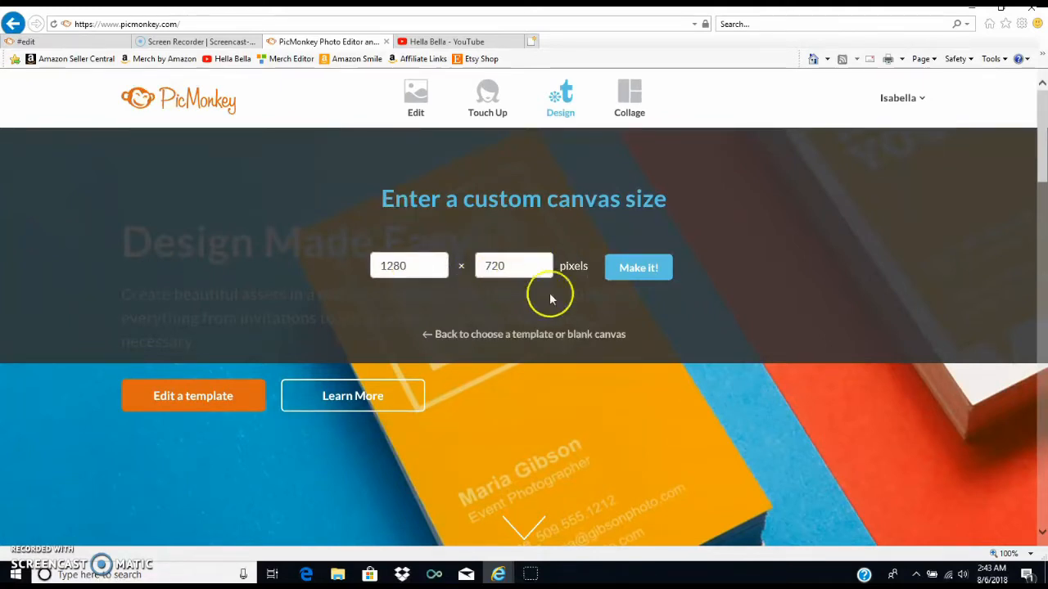
left_click(644, 269)
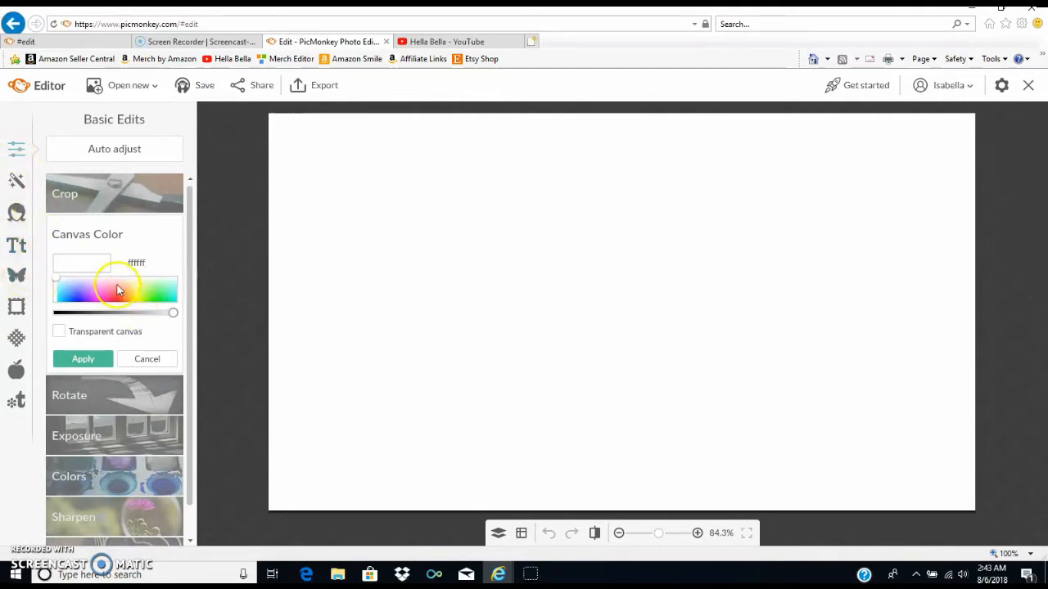
- Change the canvas color to orange ffa327 and apply it
mouse_move(119, 287)
left_mouse_down()
mouse_move(134, 307)
mouse_move(150, 295)
mouse_move(147, 308)
mouse_move(123, 296)
mouse_move(129, 302)
left_mouse_up()
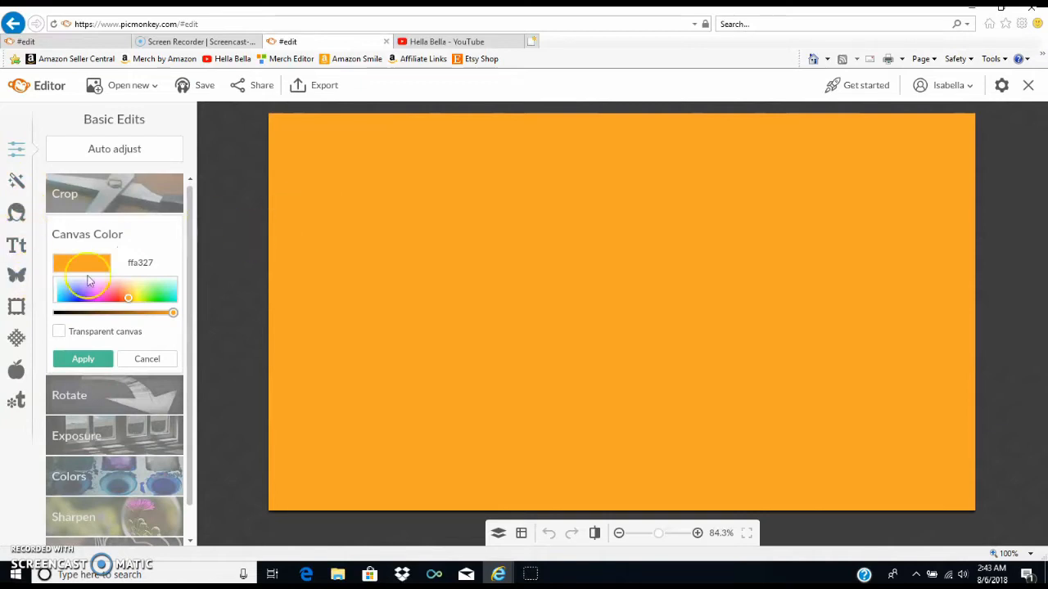
left_click(20, 275)
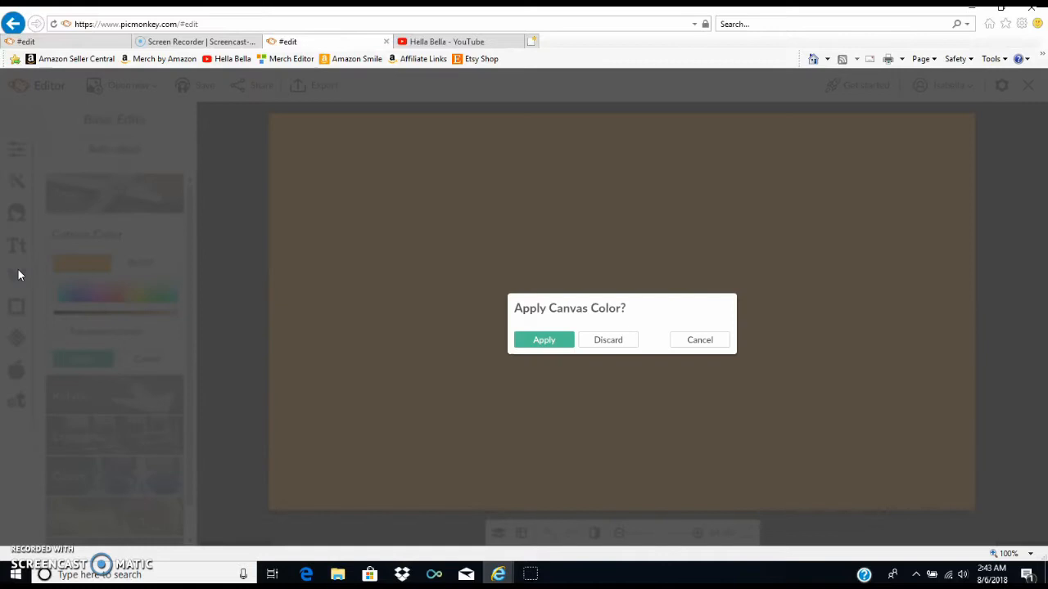
left_click(544, 340)
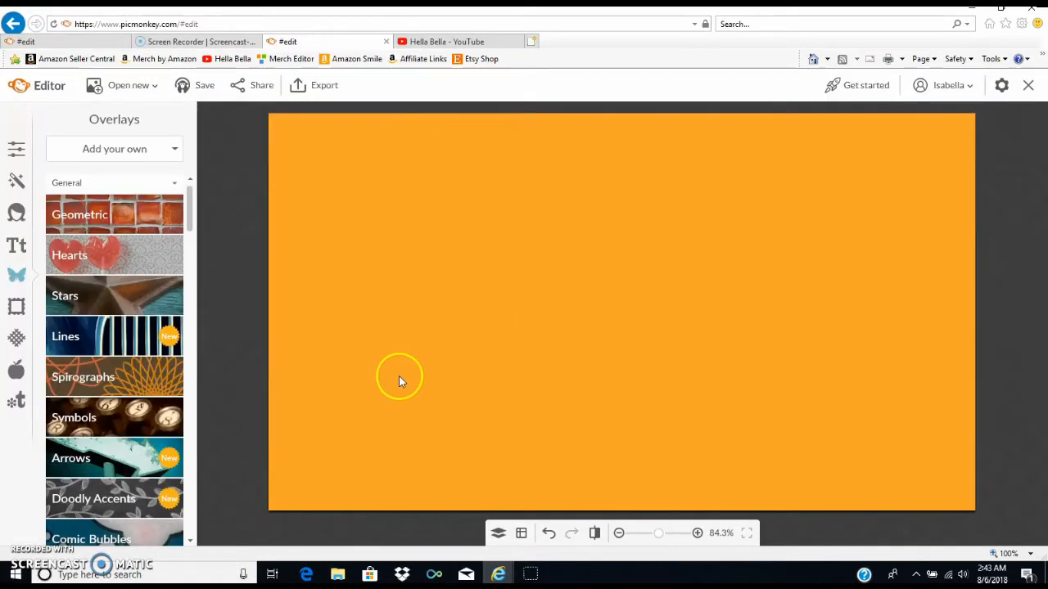
- Add the photo IMG_3497 from the My Photos folder in Pictures as an overlay on the canvas
left_click(131, 156)
left_click(133, 178)
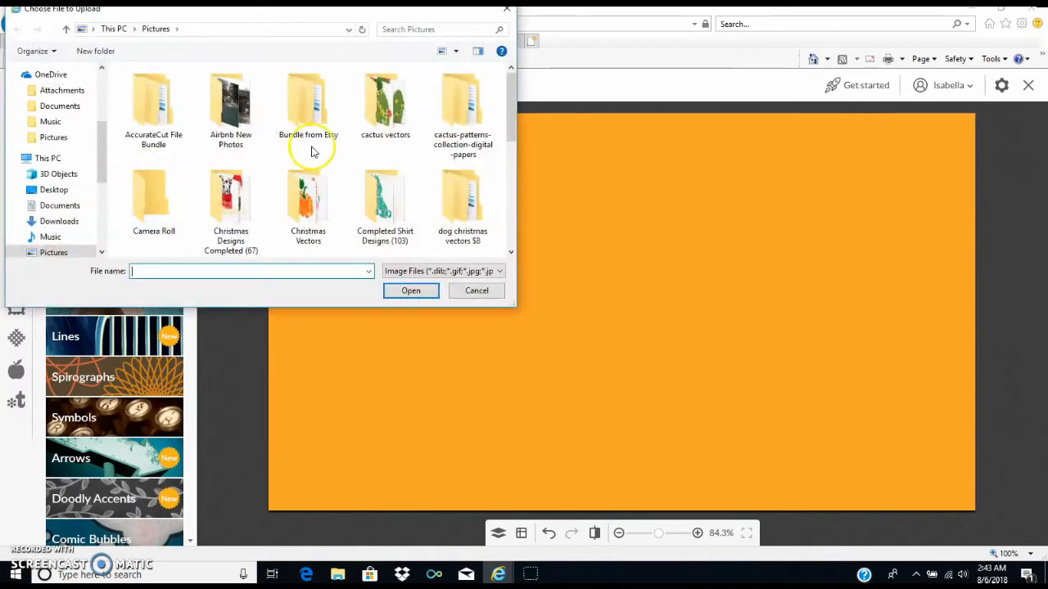
scroll(311, 151, "down", 2)
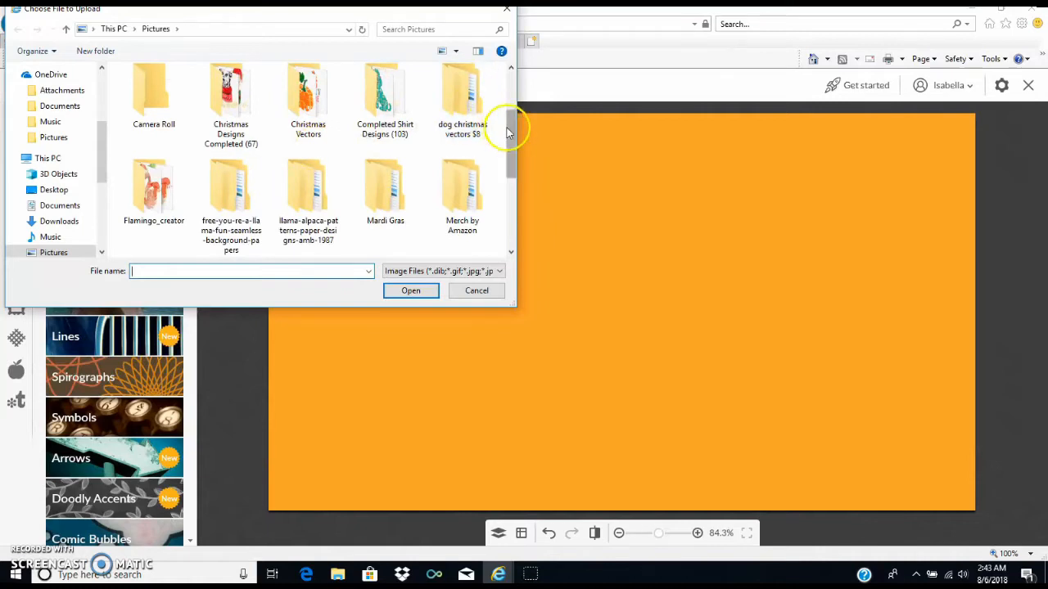
left_click_drag(506, 140, 506, 168)
double_click(147, 201)
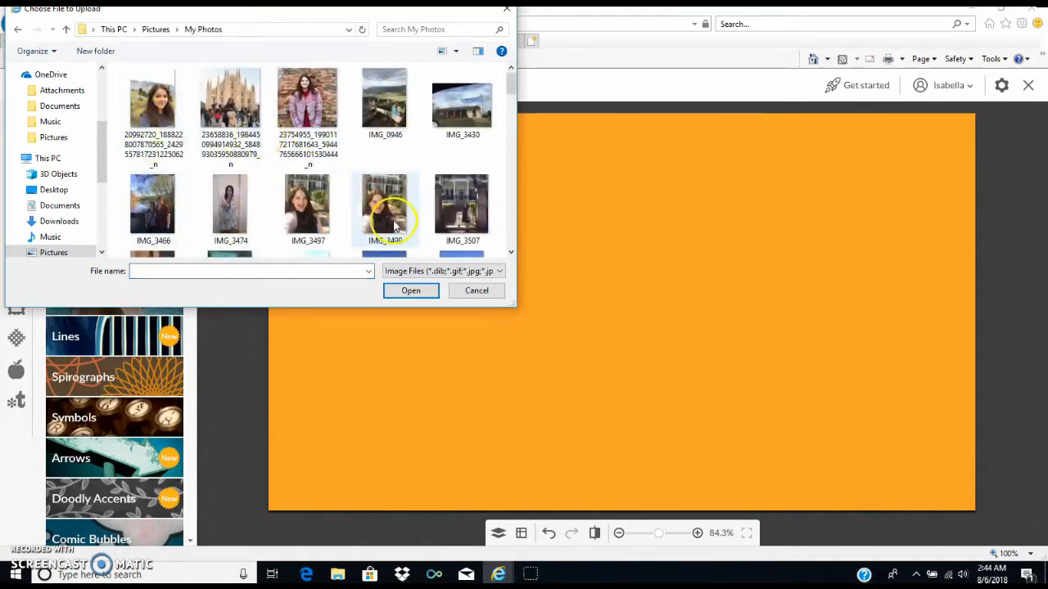
double_click(314, 215)
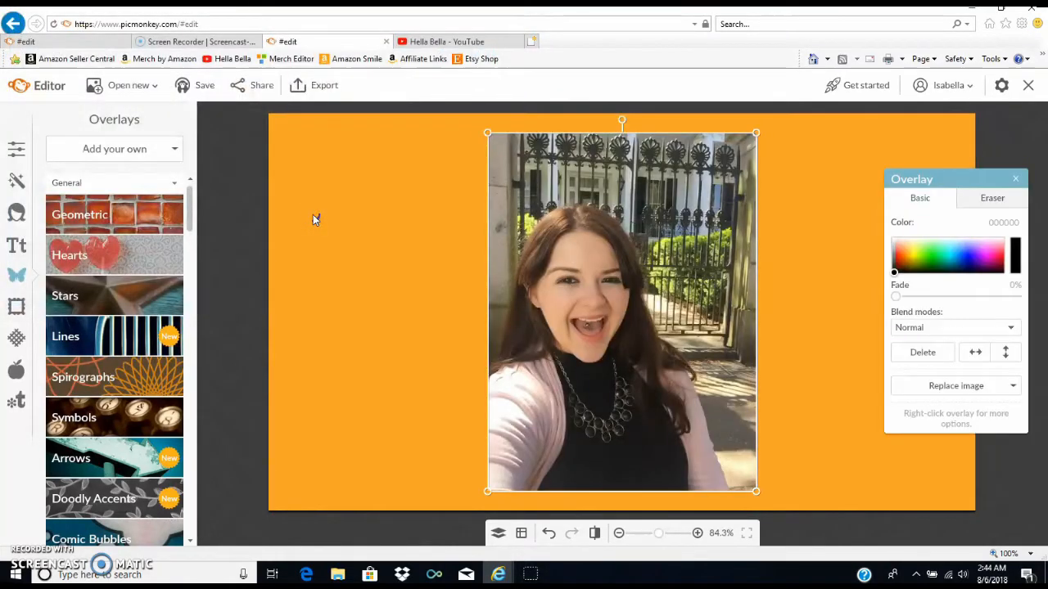
- Enlarge the selfie overlay to the full canvas height and move it to cover the left half of the canvas
left_click_drag(755, 230, 831, 164)
left_click_drag(668, 217, 439, 193)
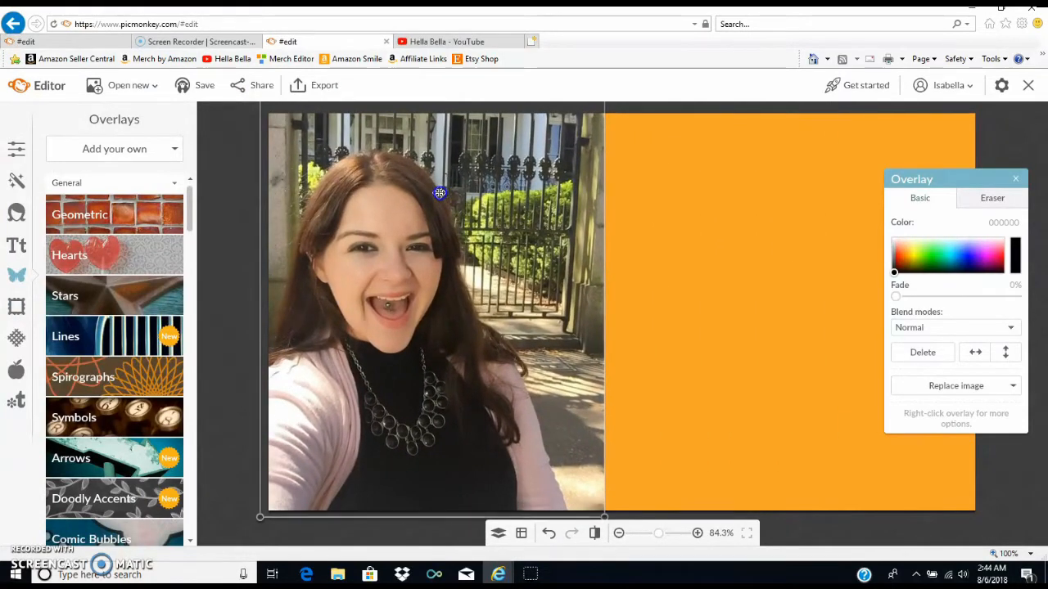
left_click(680, 255)
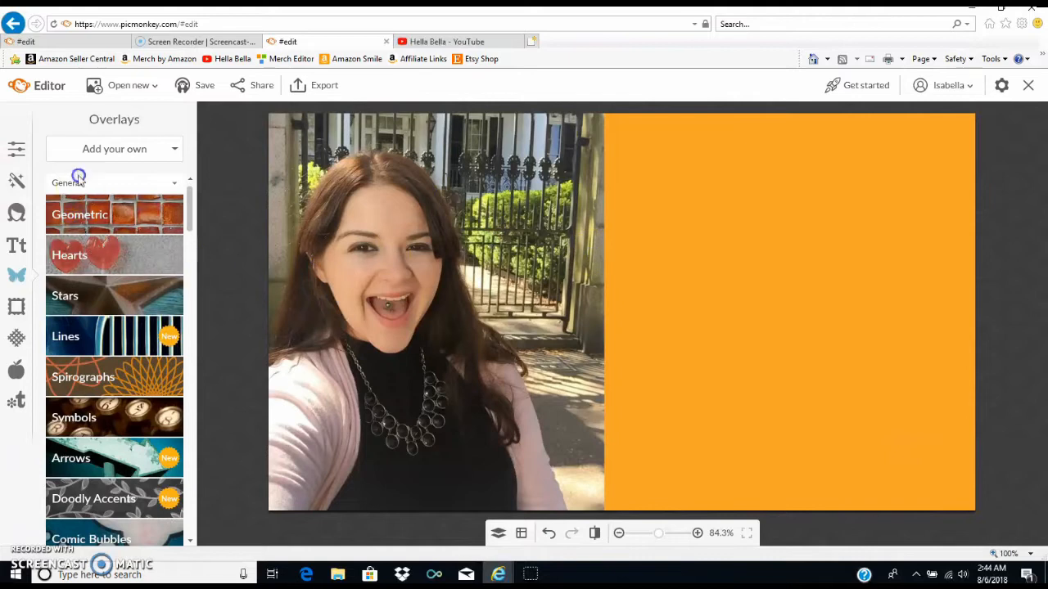
- Change the canvas color to light purple e3baff, apply it, and open the text tools
left_click(17, 149)
left_click(117, 244)
left_click(153, 274)
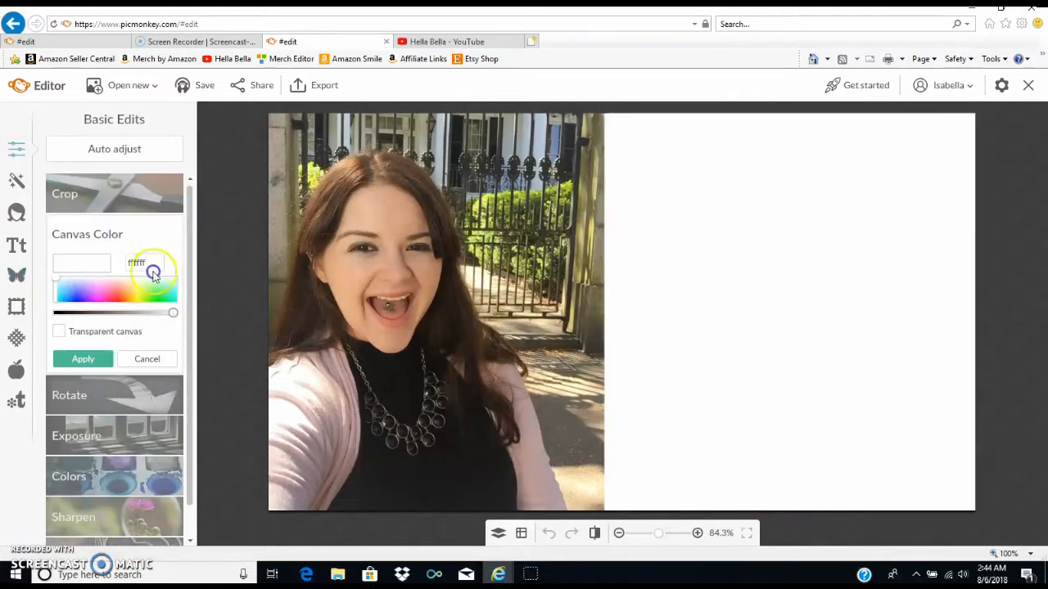
left_click_drag(138, 314, 76, 316)
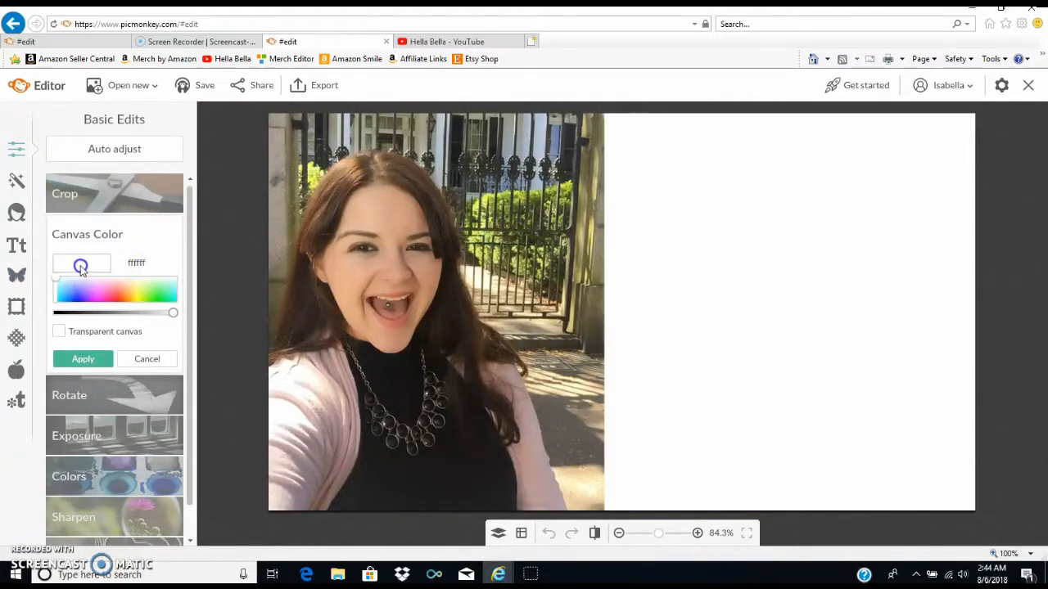
left_click_drag(138, 293, 90, 286)
left_click(655, 399)
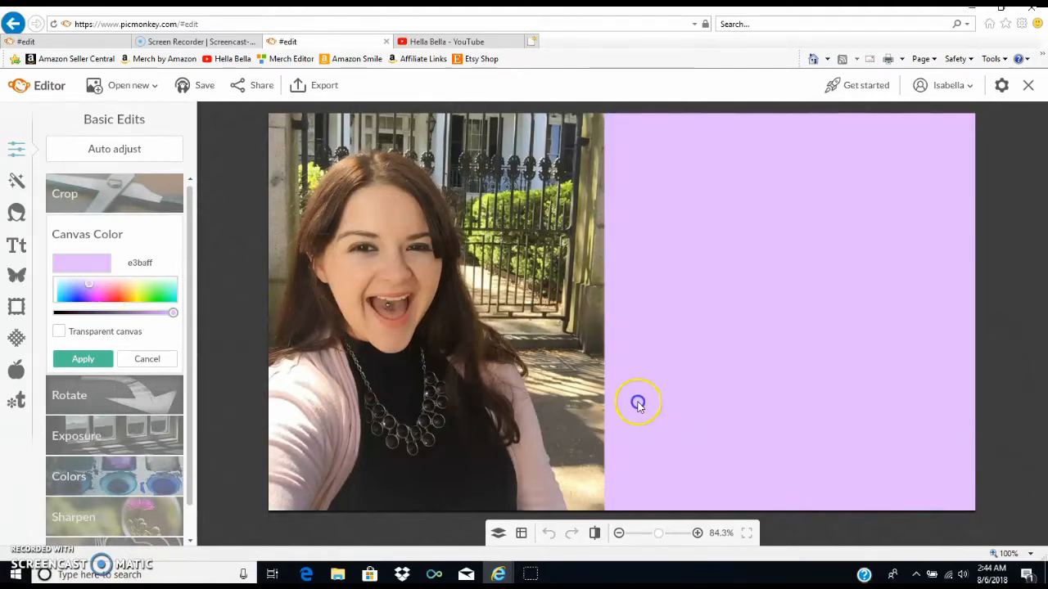
left_click(82, 358)
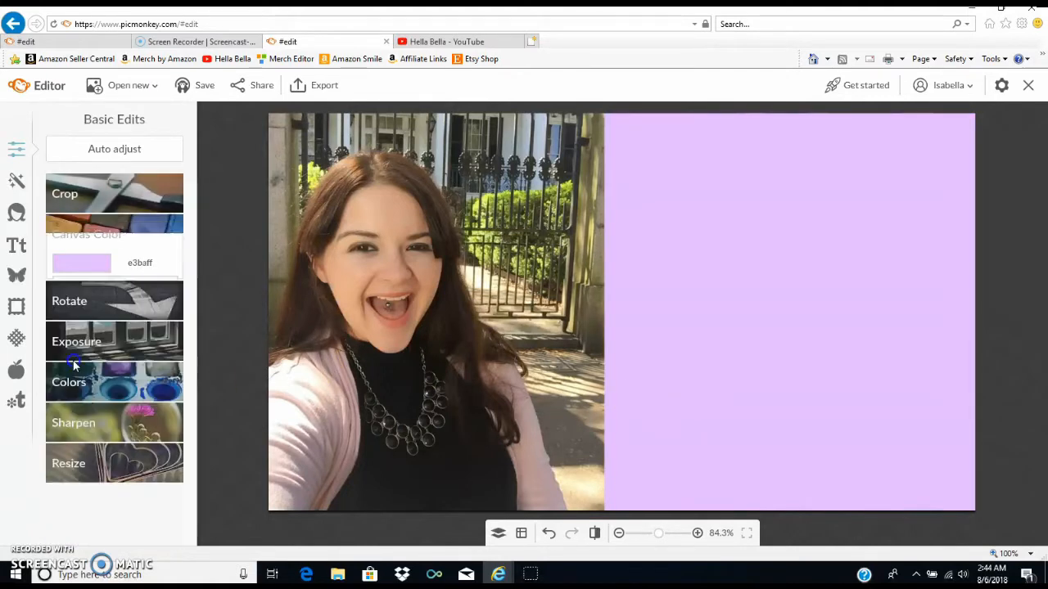
left_click(12, 241)
left_click(80, 156)
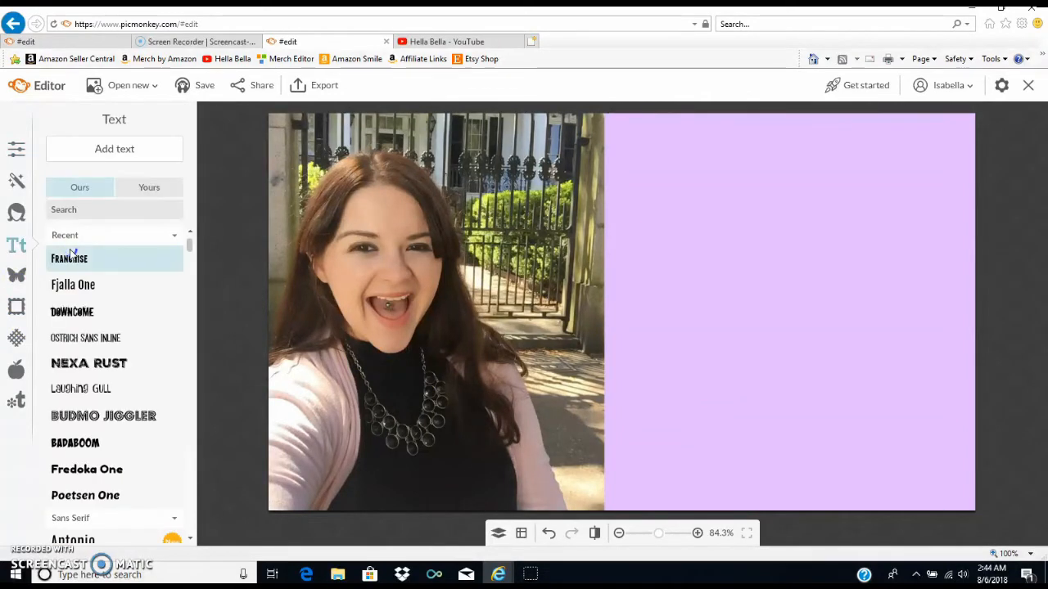
- Switch to the Hella Bella YouTube channel and examine the thumbnail designs of its recent uploads
left_click(475, 43)
scroll(194, 410, "down", 1)
left_click(252, 266)
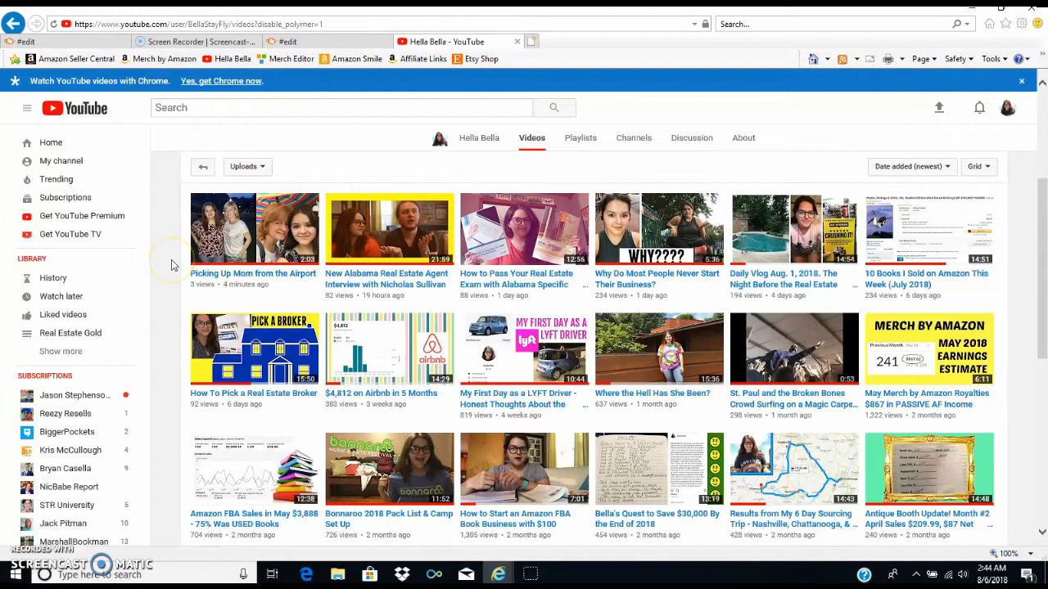
scroll(172, 264, "up", 3)
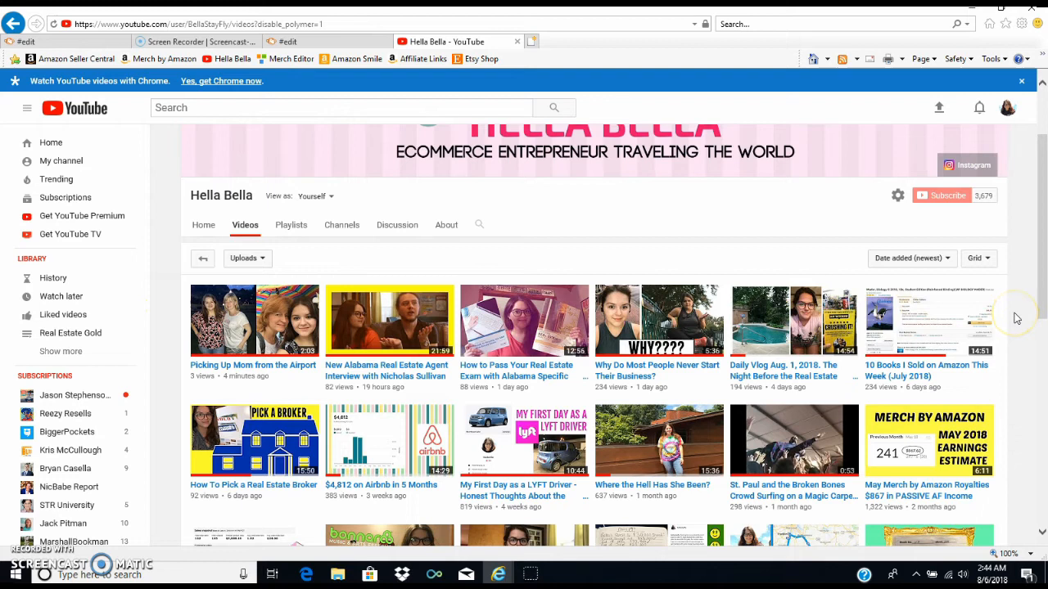
scroll(1016, 319, "down", 1)
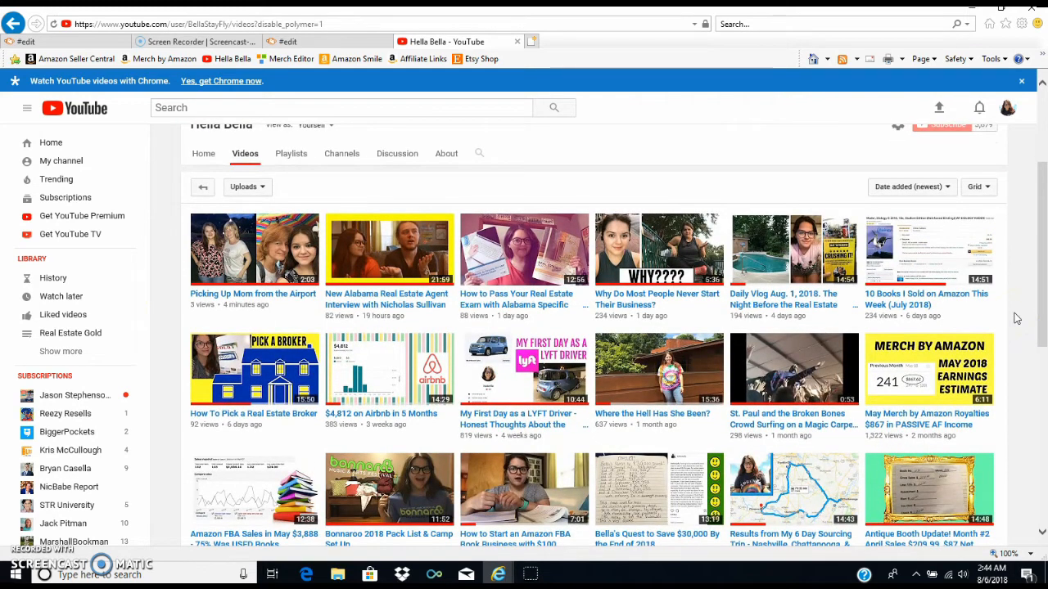
scroll(1016, 319, "down", 1)
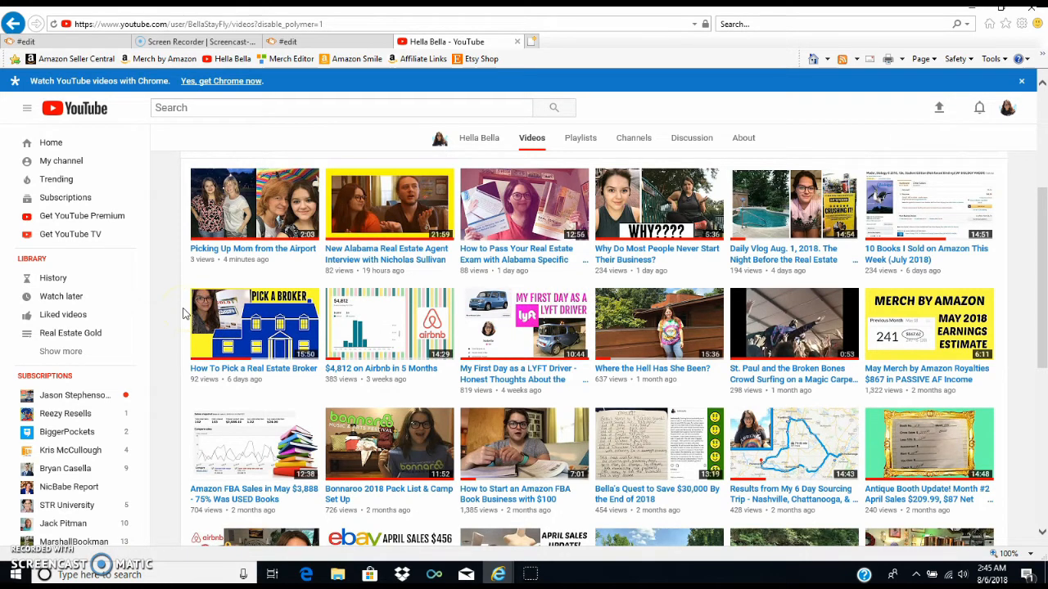
scroll(182, 305, "down", 3)
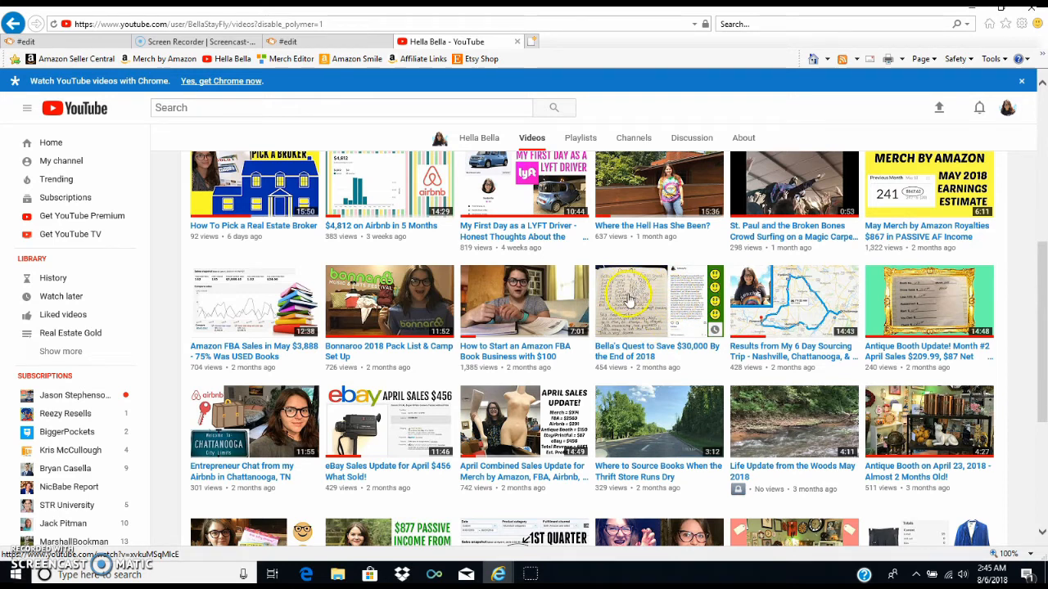
scroll(620, 315, "down", 1)
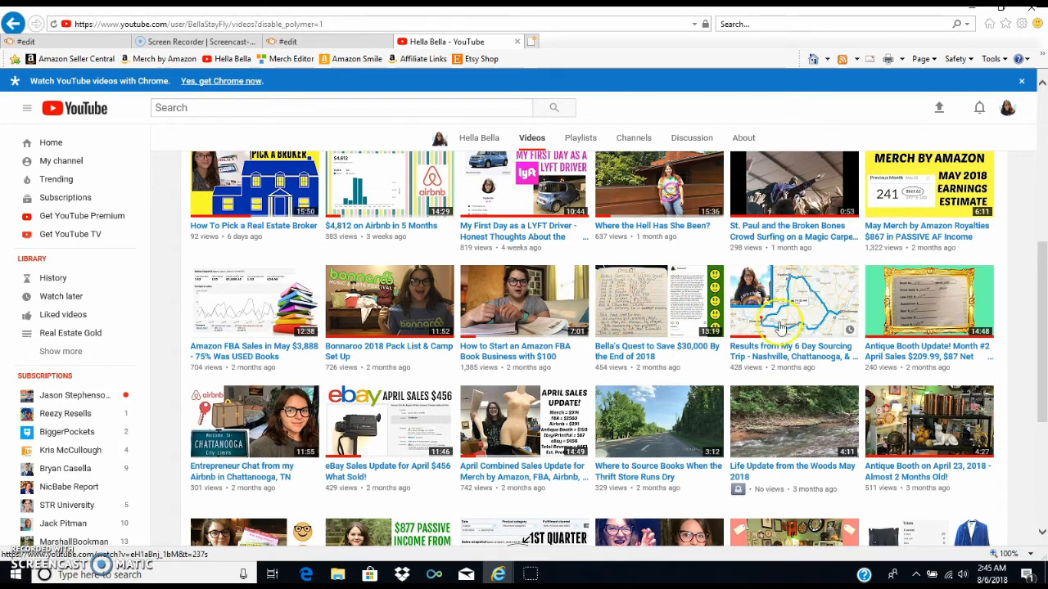
scroll(166, 354, "down", 1)
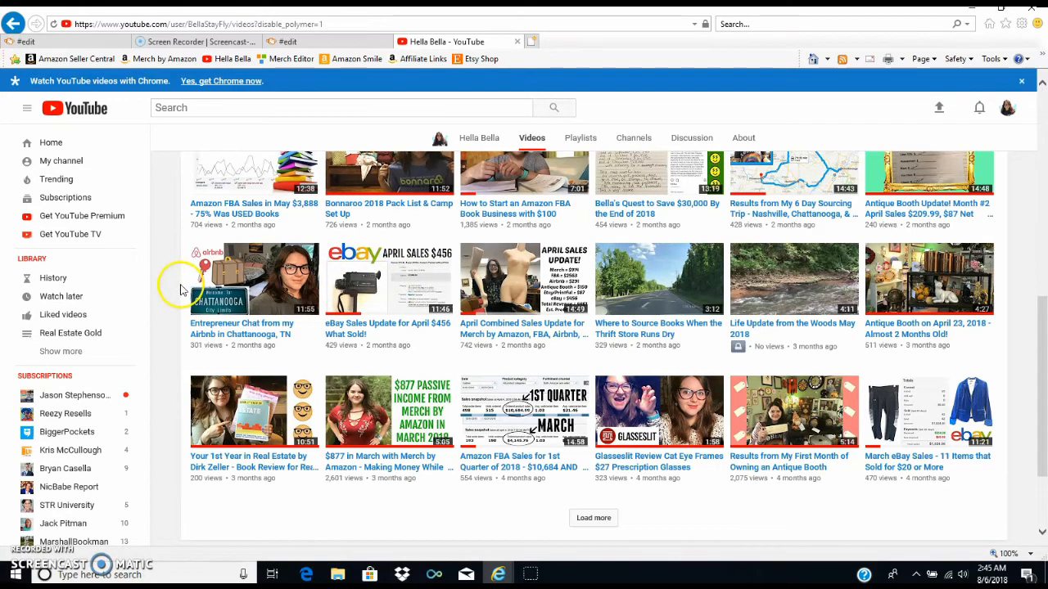
scroll(179, 289, "down", 1)
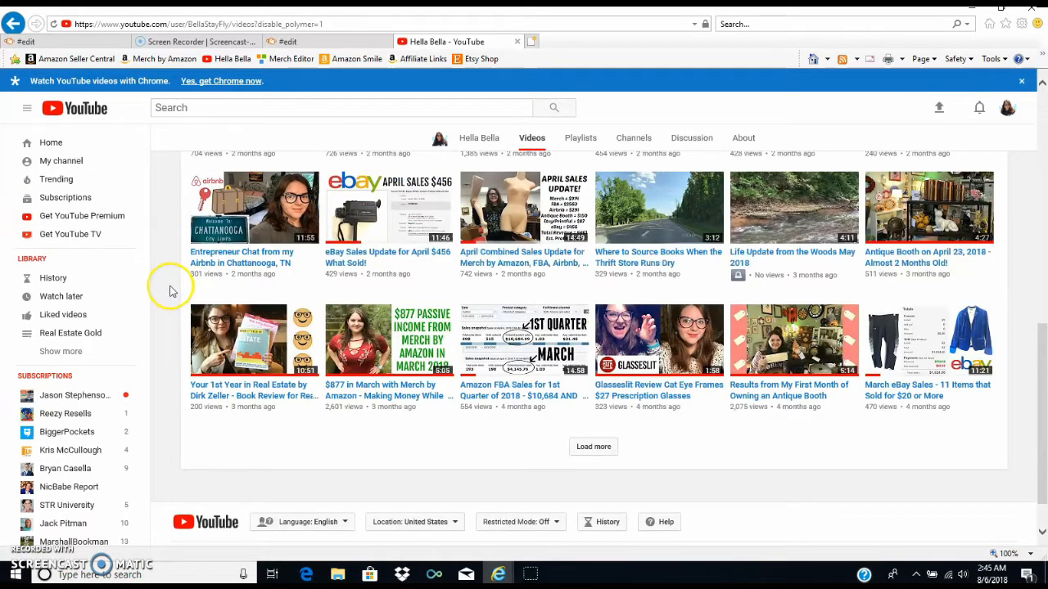
- Load more of the channel's older videos and examine how their thumbnails combine text, photos and logos
left_click(591, 449)
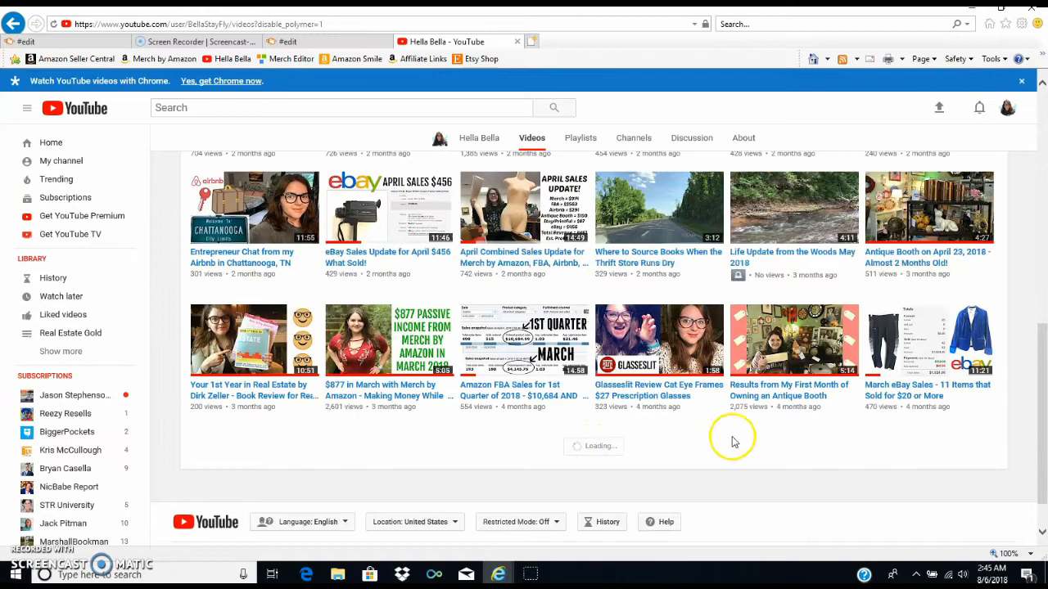
scroll(1033, 358, "down", 5)
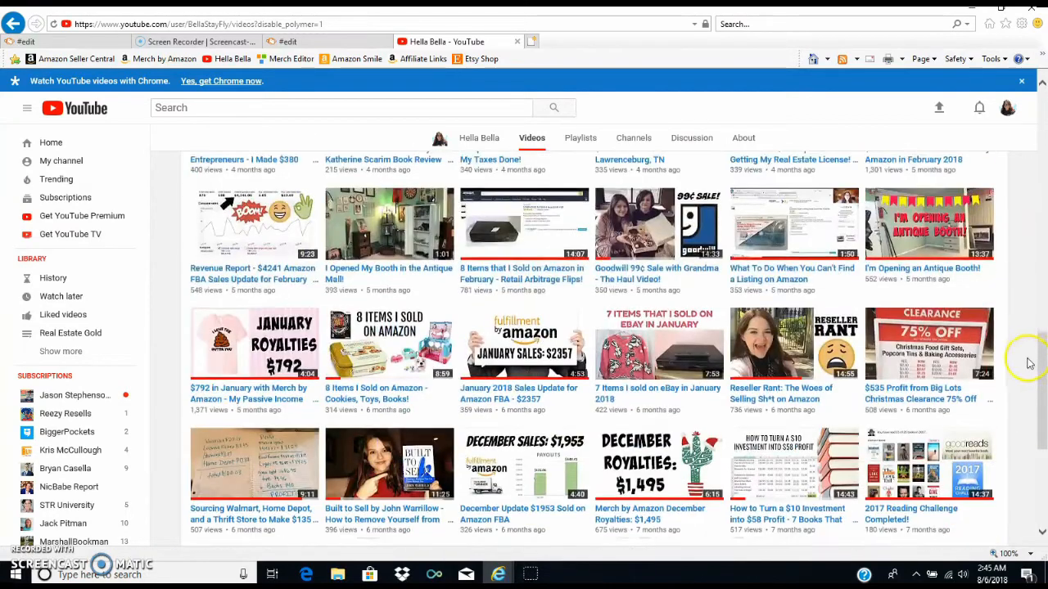
scroll(1021, 363, "down", 4)
left_click(581, 405)
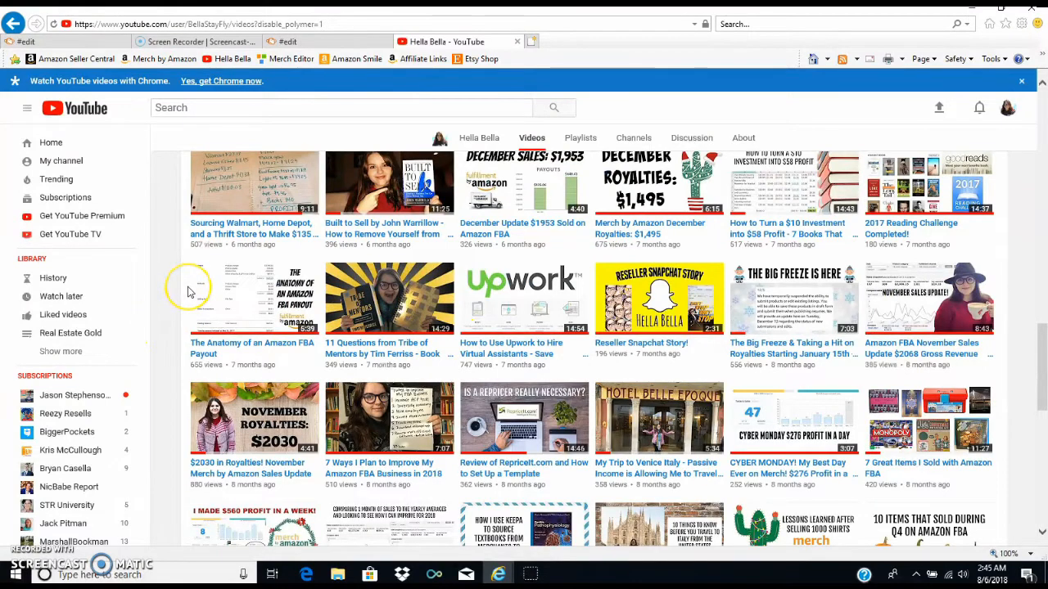
scroll(188, 290, "down", 7)
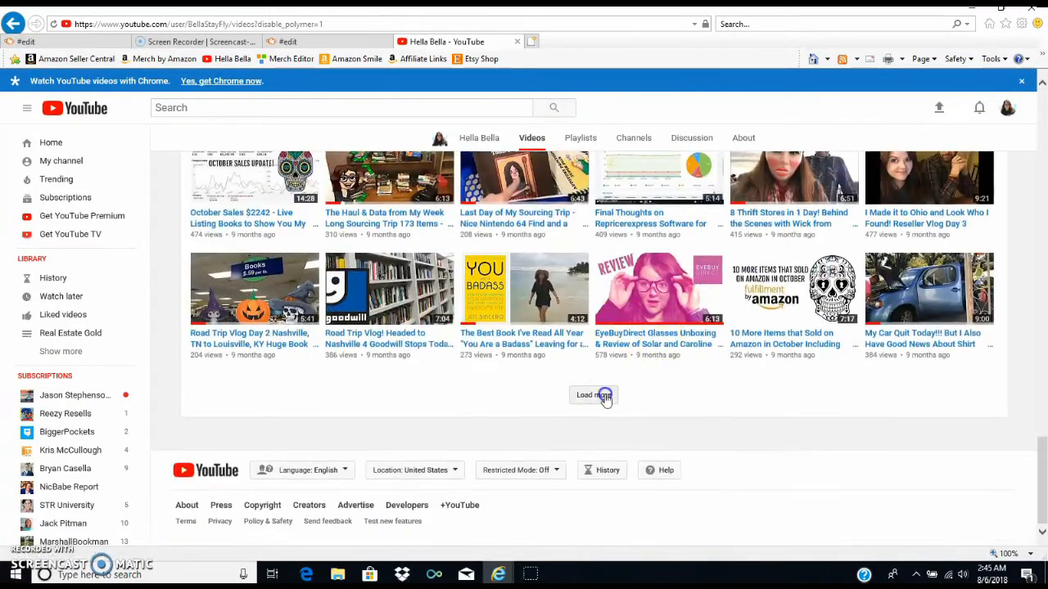
left_click(598, 394)
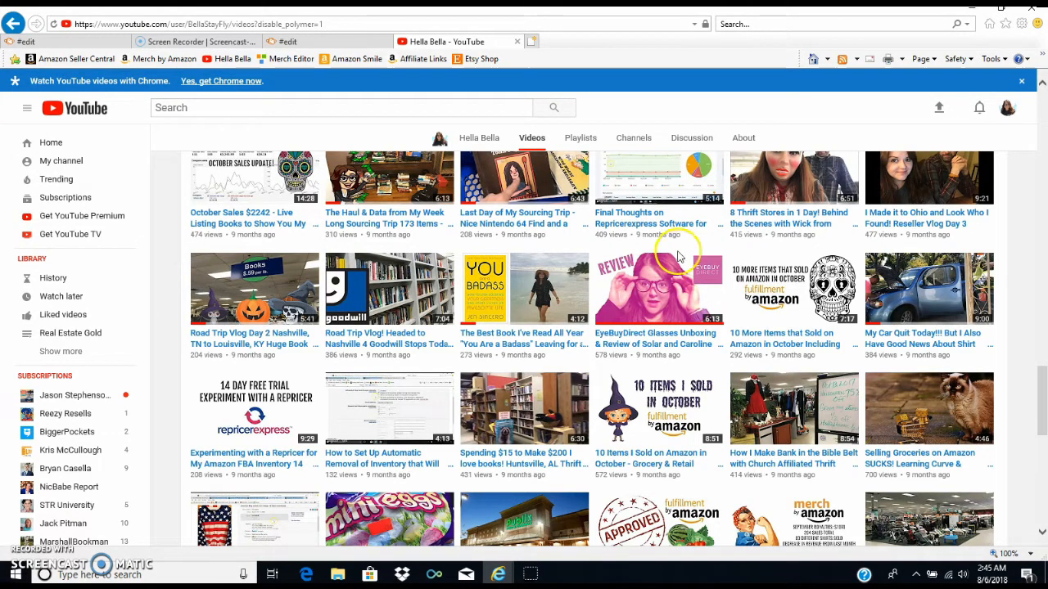
left_click(565, 296)
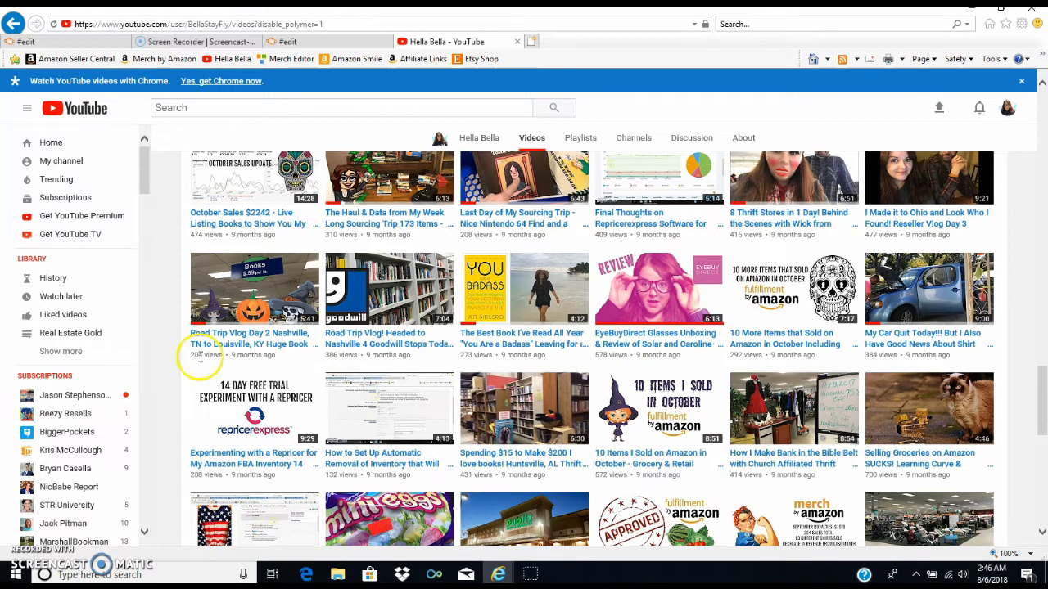
scroll(190, 370, "down", 3)
scroll(188, 367, "down", 1)
scroll(190, 352, "down", 1)
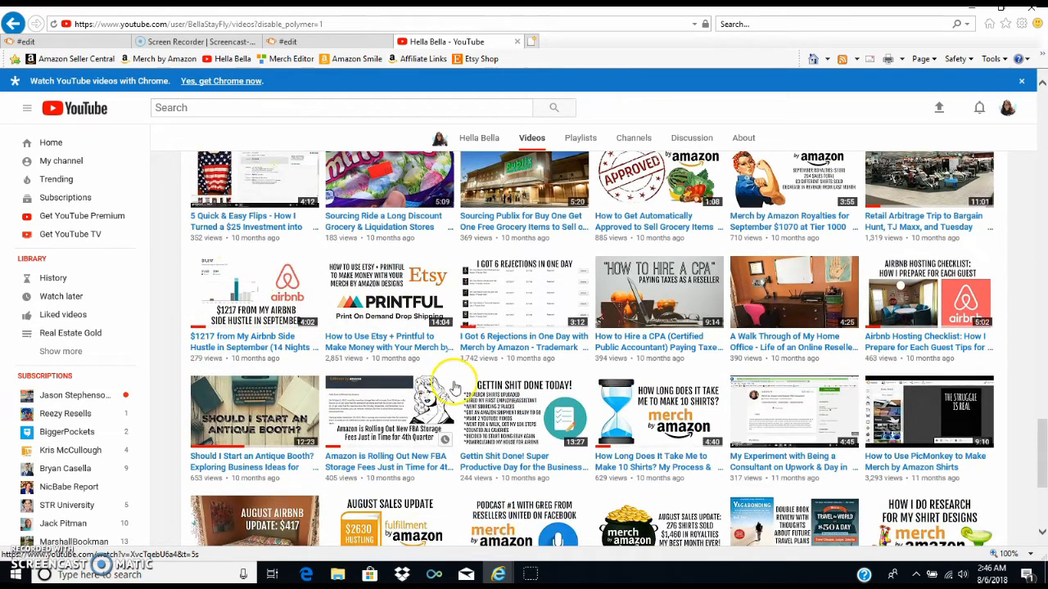
scroll(870, 346, "down", 3)
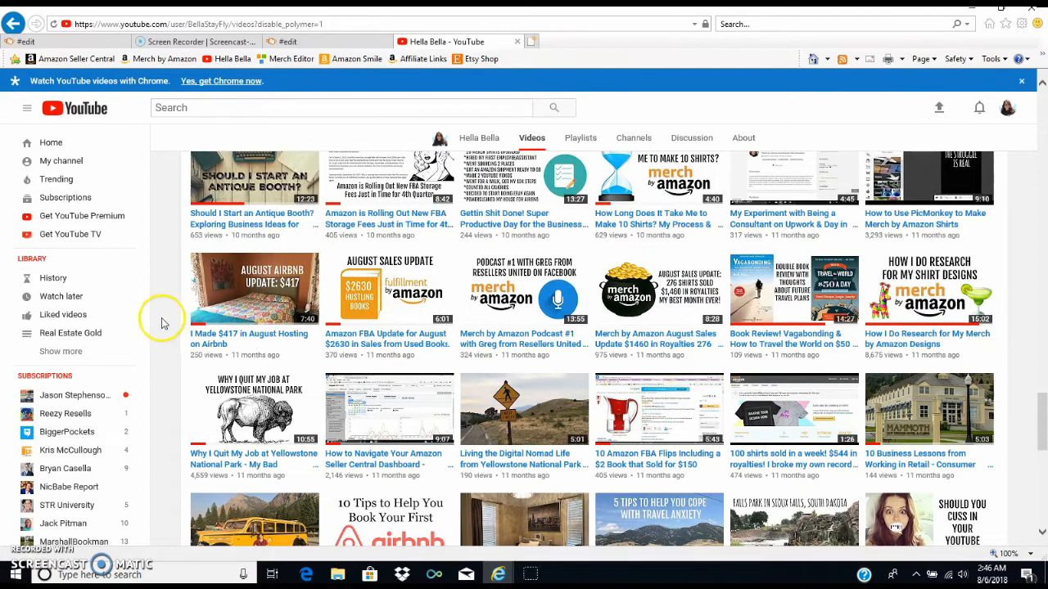
- Examine more of the channel's older video thumbnails, loading additional videos at the end of the list
scroll(162, 323, "down", 2)
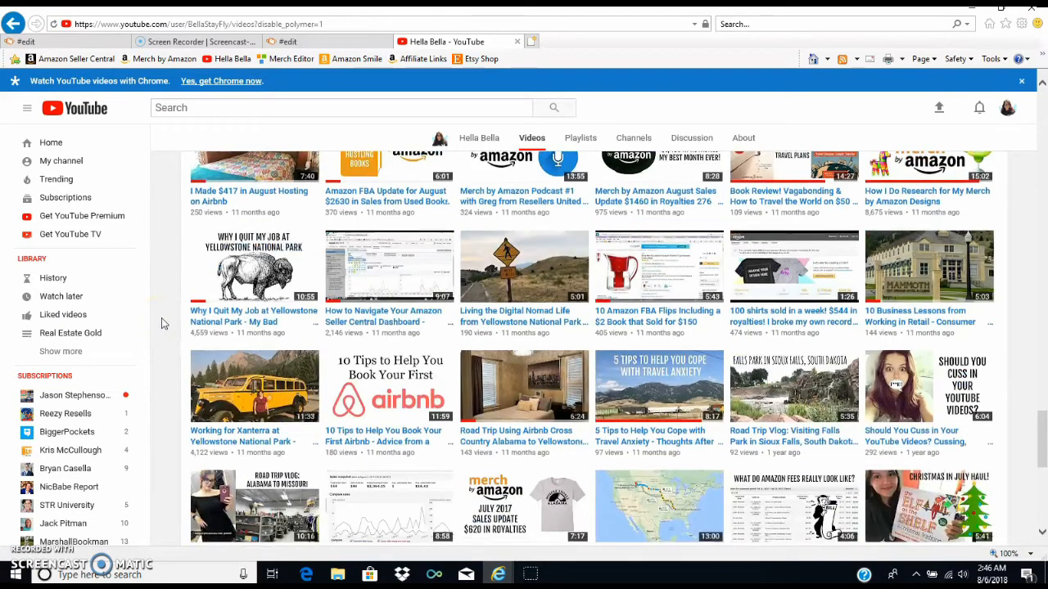
scroll(161, 324, "down", 1)
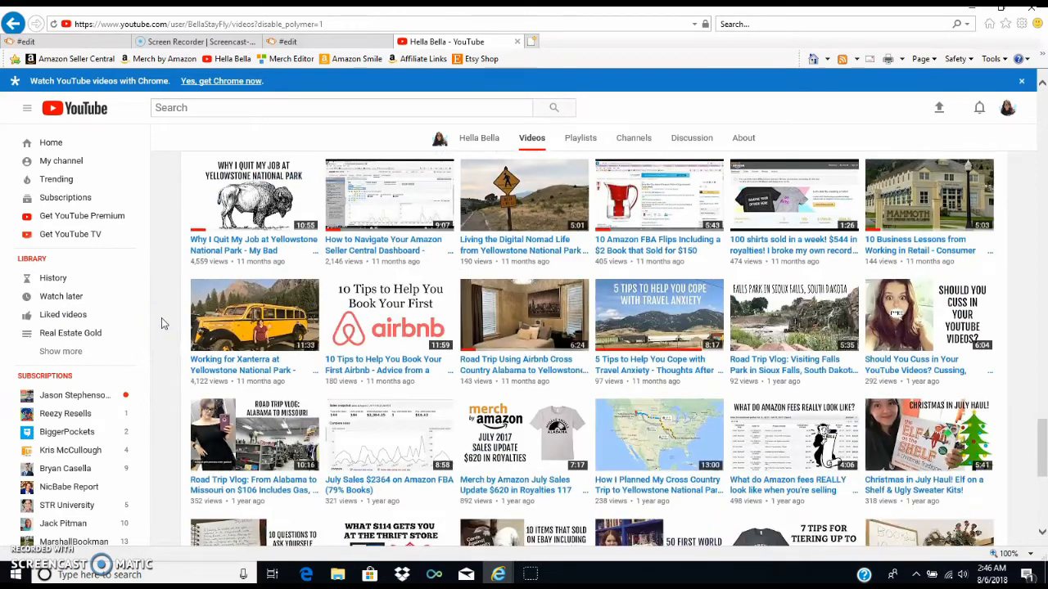
scroll(161, 319, "down", 1)
scroll(161, 324, "down", 2)
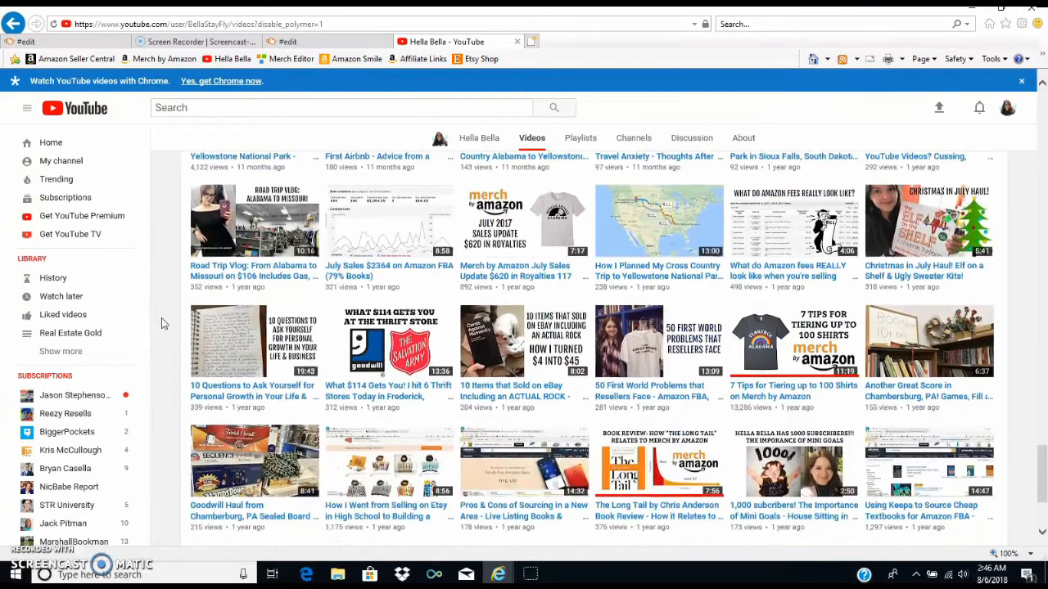
scroll(162, 323, "down", 2)
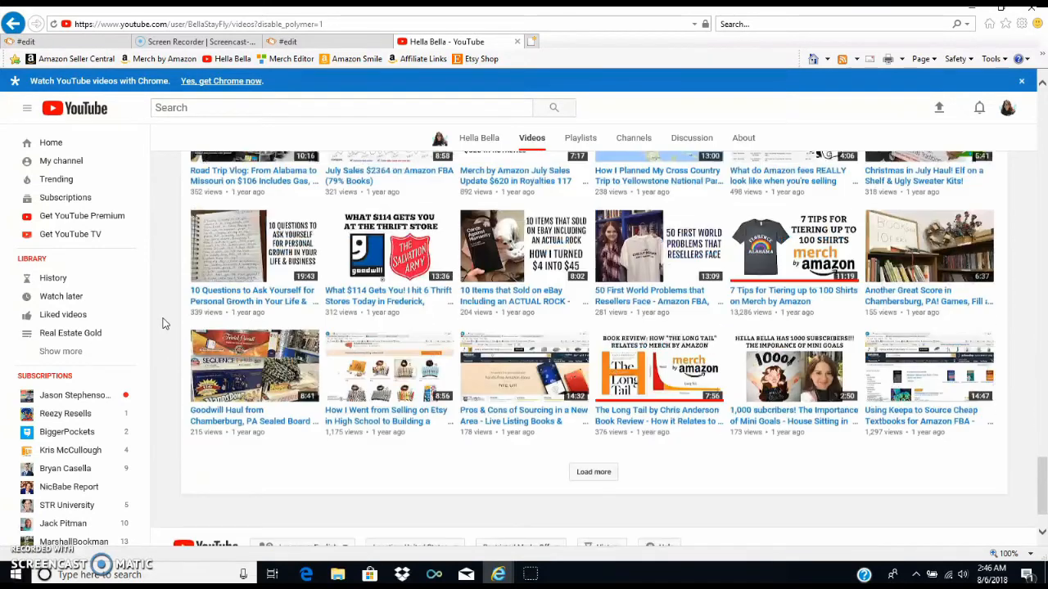
left_click(658, 498)
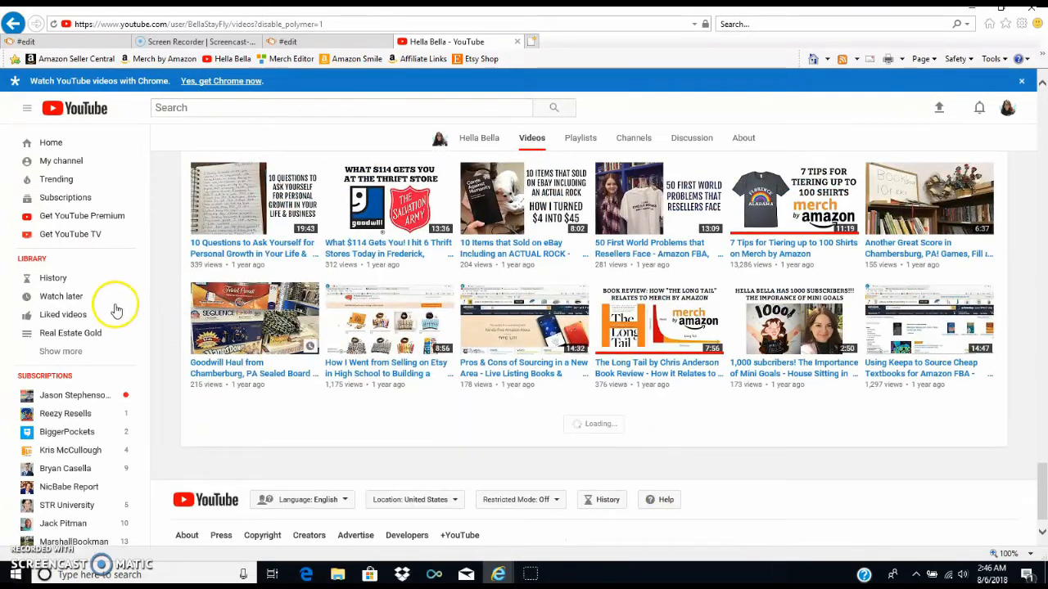
scroll(170, 332, "down", 3)
scroll(170, 331, "down", 3)
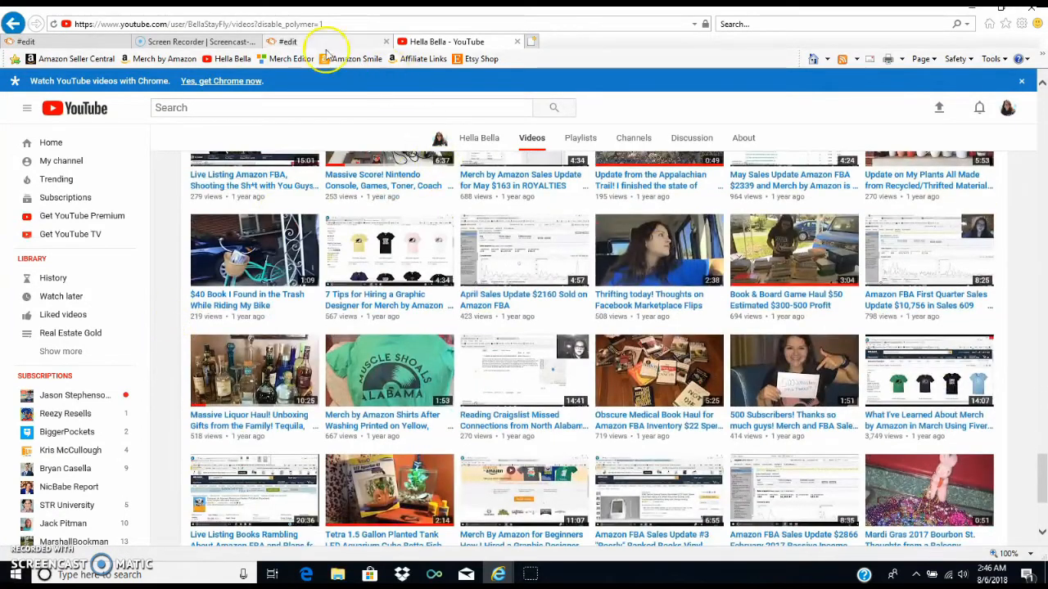
- Switch back to PicMonkey, add a text box in the Franchise font, and set its color to near-black 00080b
left_click(316, 42)
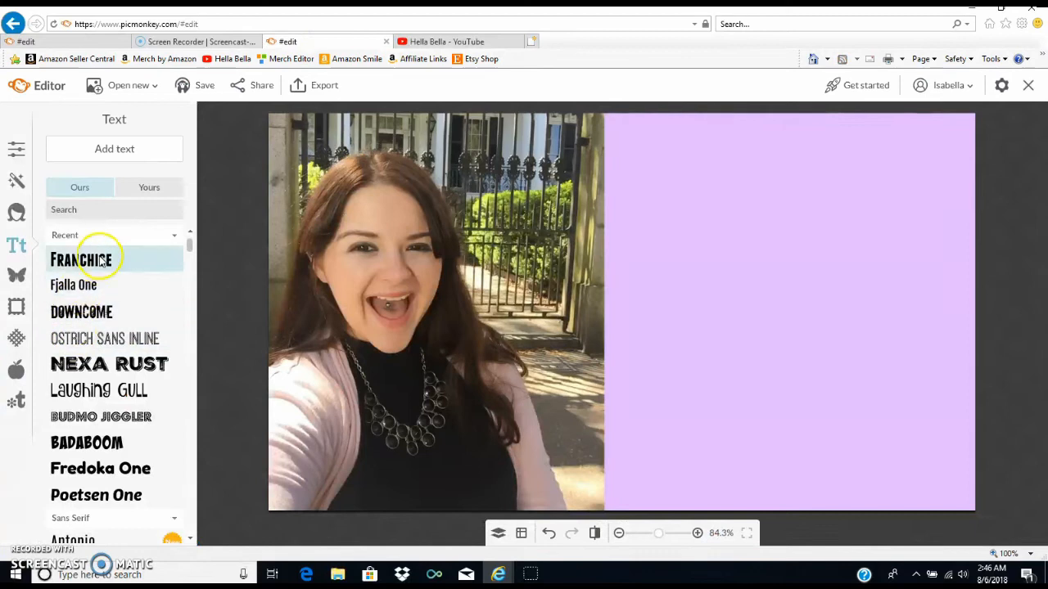
left_click(116, 156)
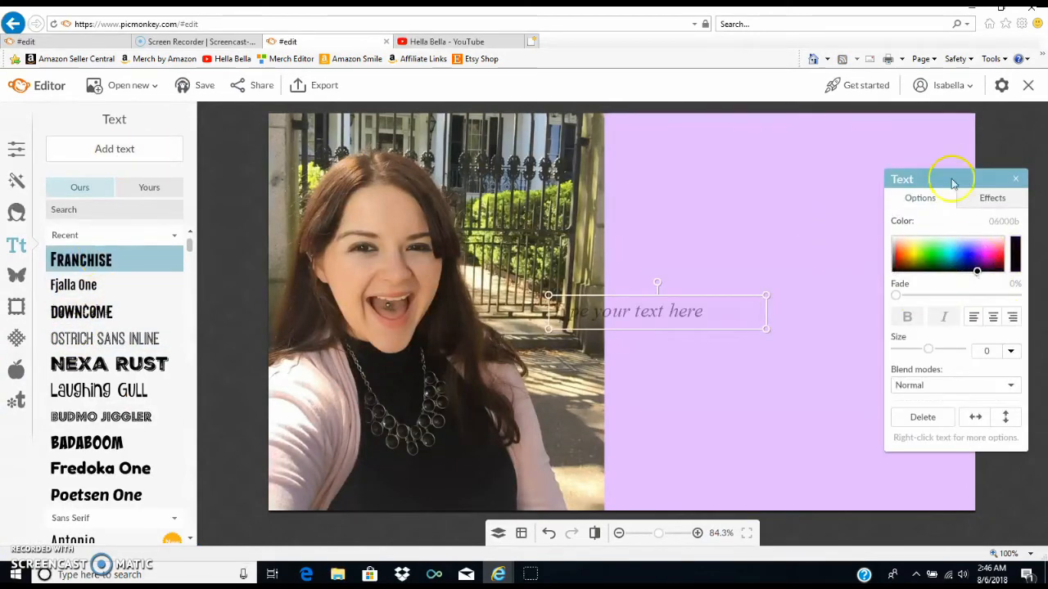
left_click_drag(956, 187, 260, 179)
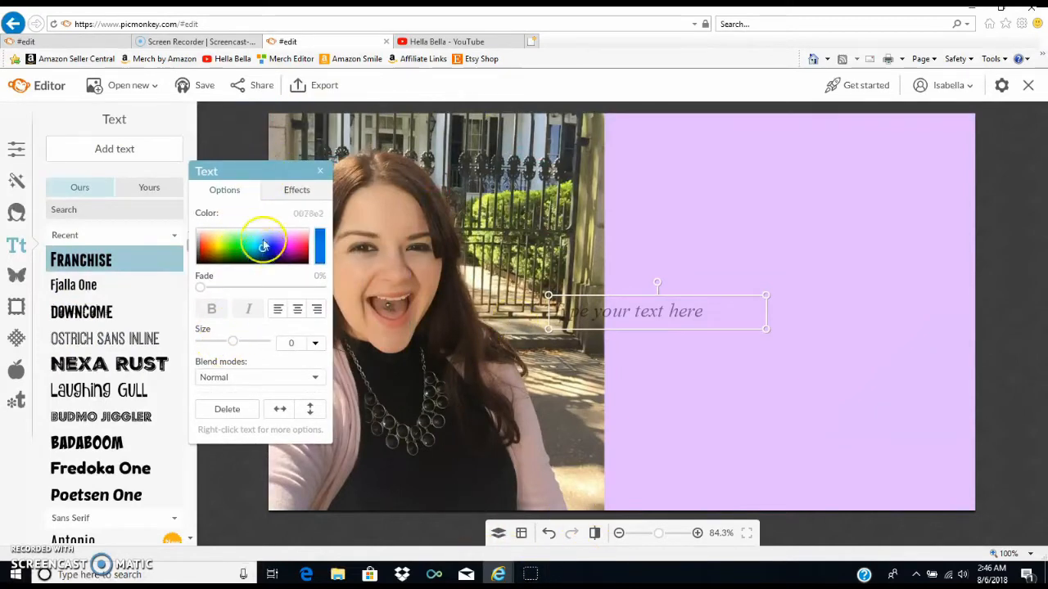
left_click_drag(257, 270, 260, 317)
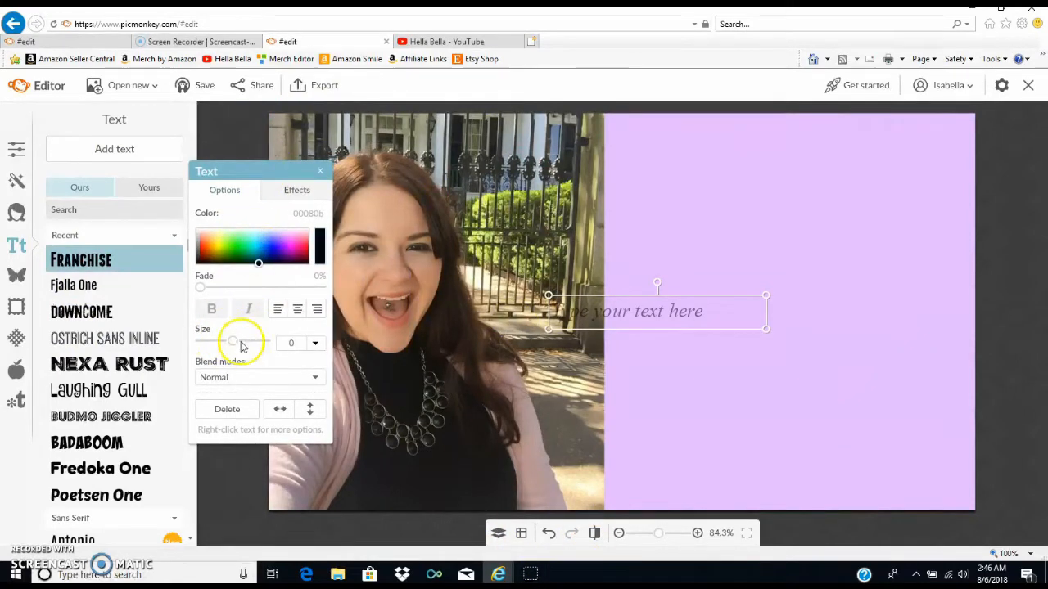
- Enter the title text "HOW TO MAKE A YOUTUBE VIDEO THUMBNAIL USING PICMONKEY" in the text box
left_click(620, 325)
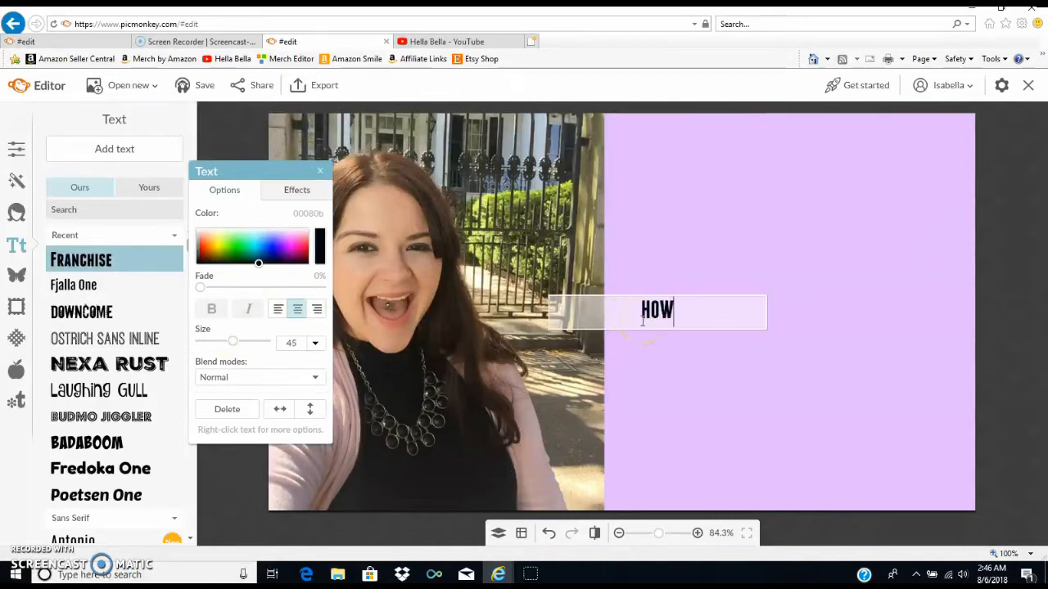
key("BackSpace")
type("AKE A Y")
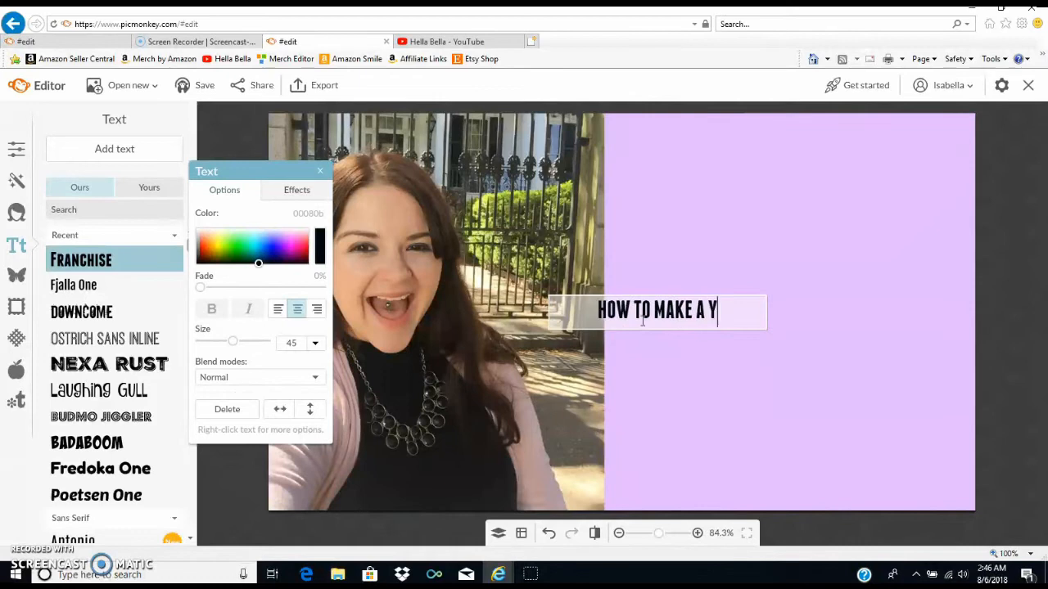
type("OUTUBE VIDEO THUMBNAIL USING M")
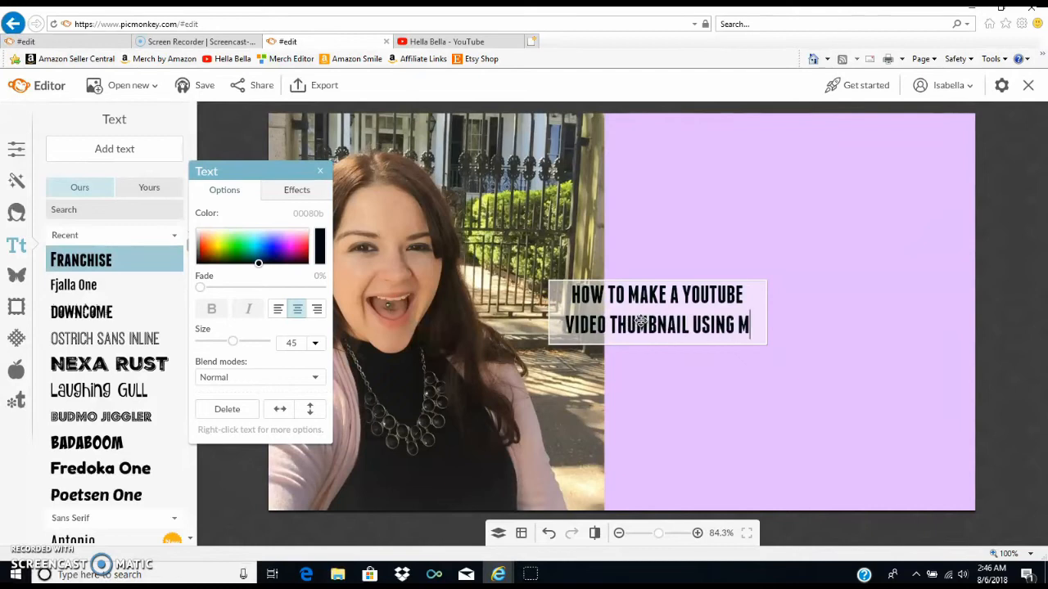
key("BackSpace")
type("PICMONKEY")
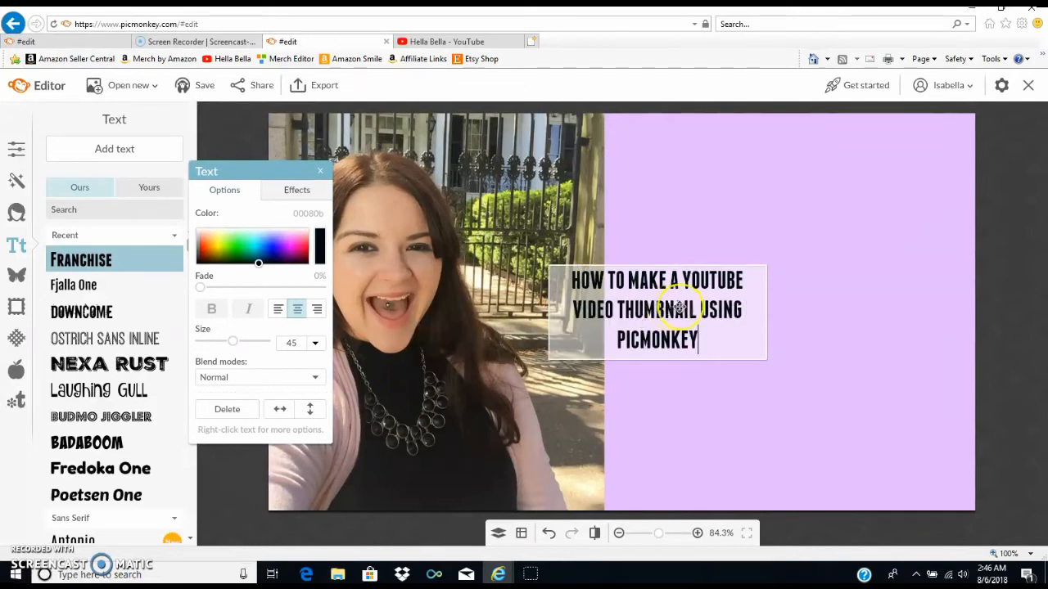
- Enlarge the title text to size 125 and position it in four lines over the purple half of the canvas
left_click(777, 312)
left_click_drag(767, 310, 817, 332)
left_click_drag(854, 420, 891, 477)
left_click_drag(877, 417, 719, 295)
left_click_drag(758, 393, 805, 472)
left_click_drag(805, 315, 914, 299)
left_click_drag(913, 418, 1037, 533)
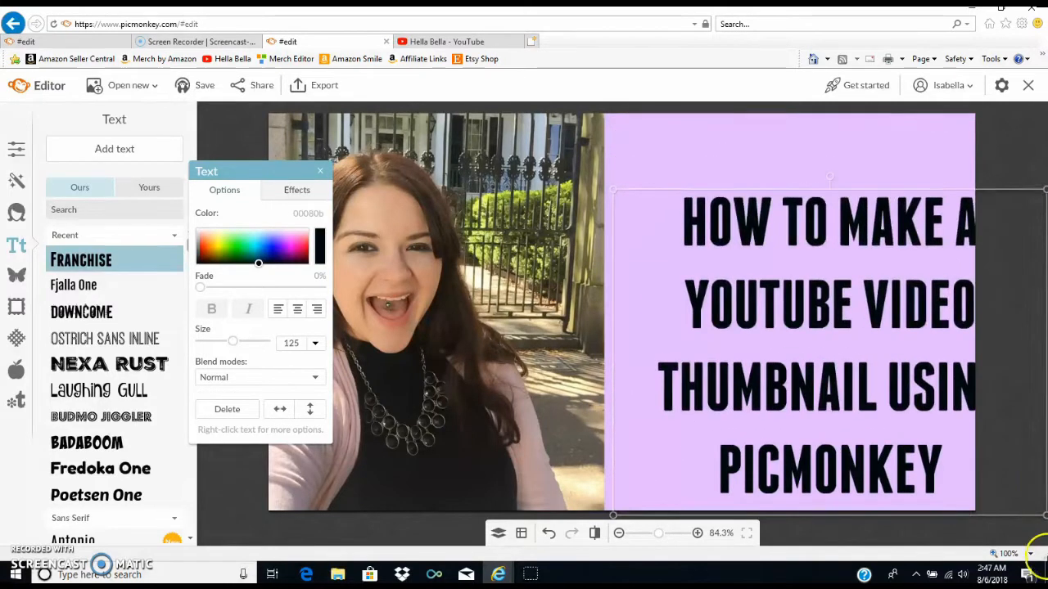
left_click_drag(802, 410, 748, 362)
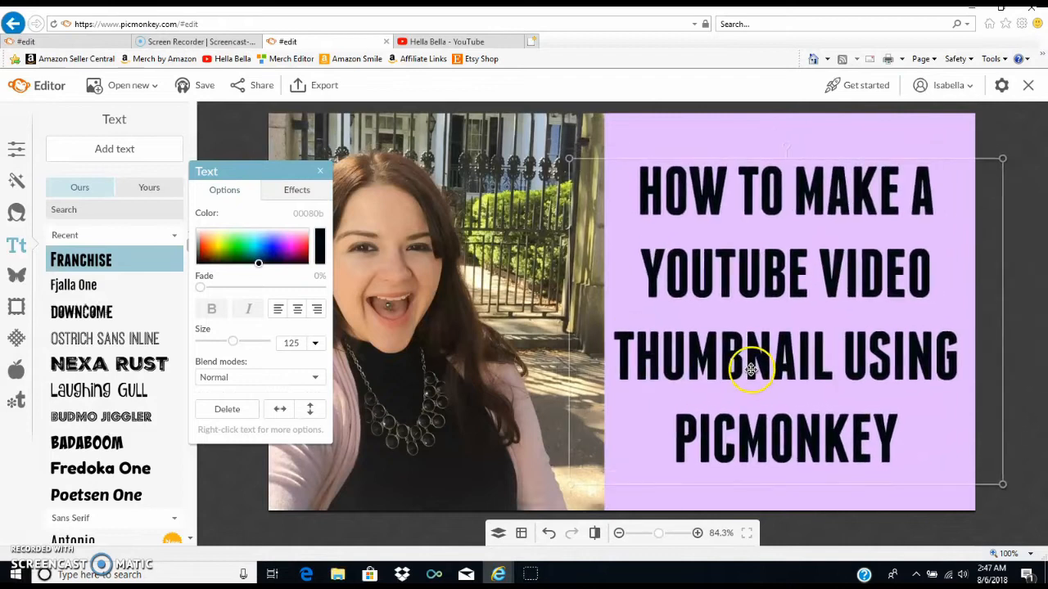
- Try the Fjalla One and Downcome fonts on the title and settle on Ostrich Sans Inline
left_click(90, 287)
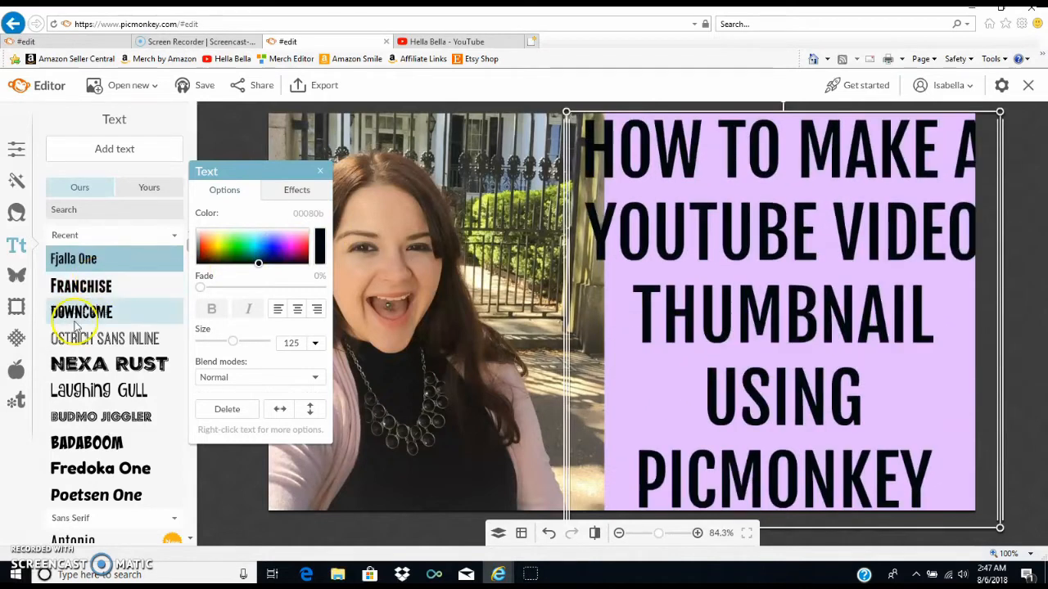
left_click(82, 311)
left_click(76, 340)
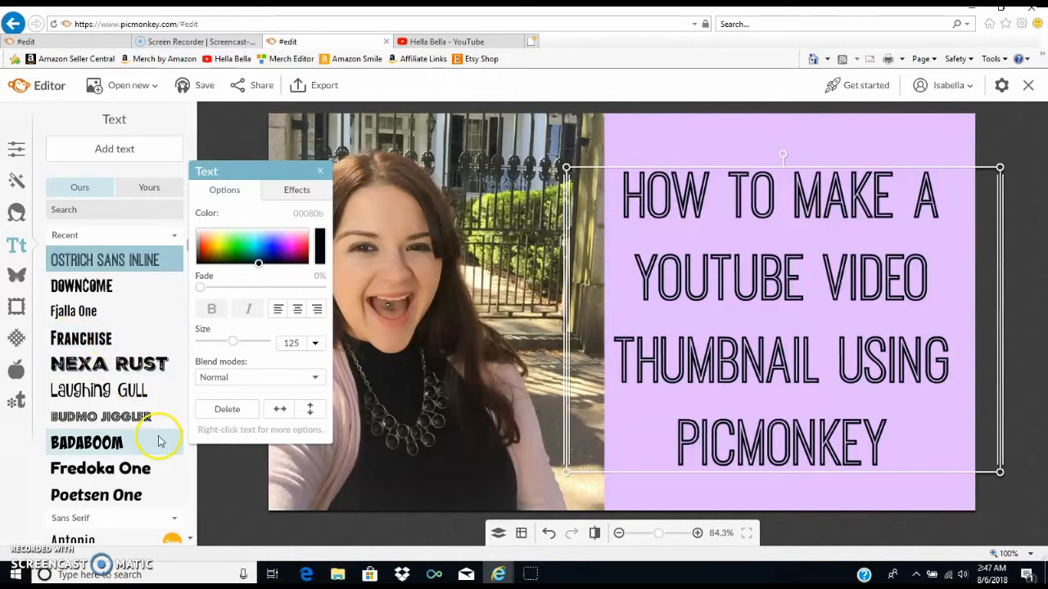
- Browse the sans serif and serif fonts available for the title
scroll(115, 369, "down", 1)
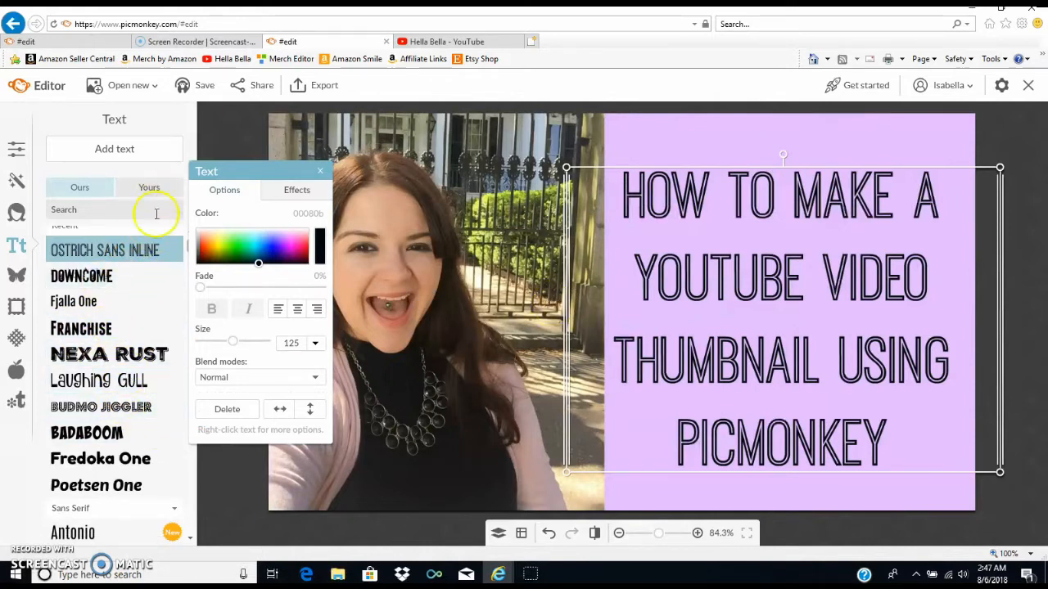
scroll(127, 393, "down", 5)
scroll(127, 405, "down", 5)
scroll(127, 401, "up", 4)
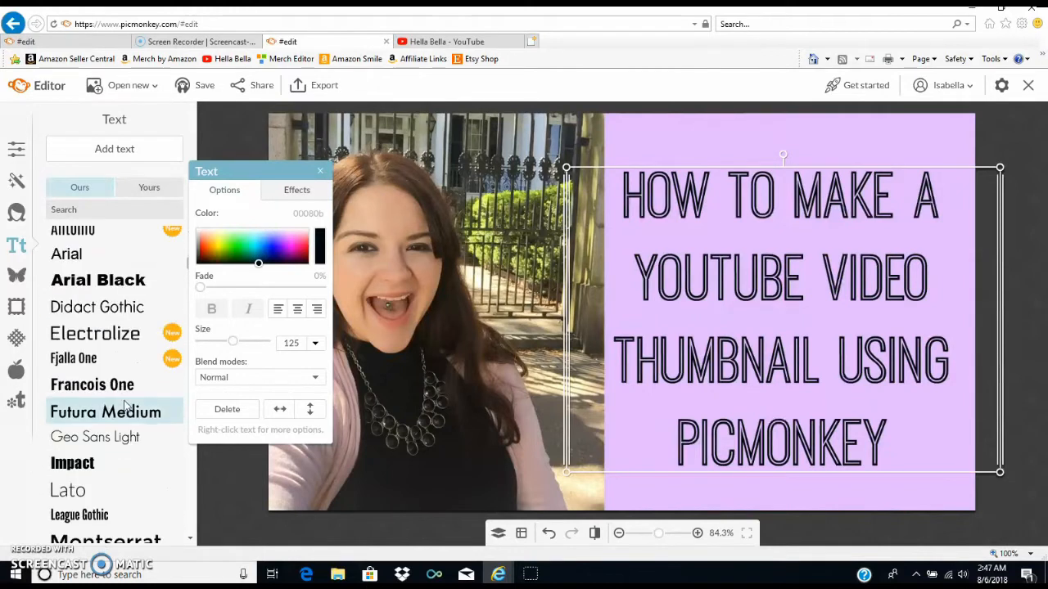
scroll(85, 446, "down", 3)
scroll(92, 448, "down", 6)
scroll(92, 449, "down", 6)
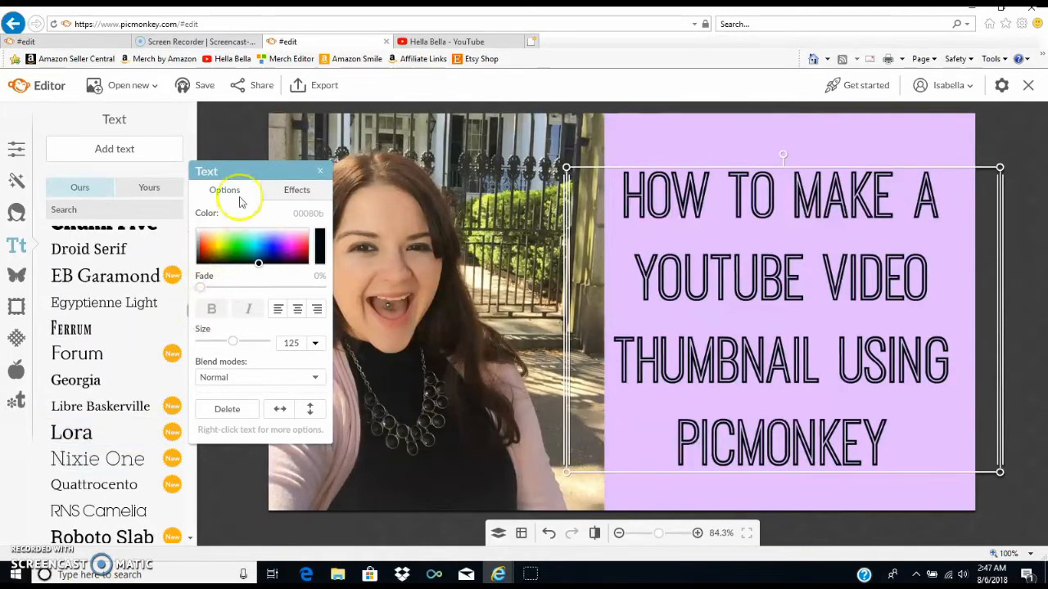
- Try the Ferrum, Base 05 and Bangers fonts on the title and return it to Ostrich Sans Inline
left_click_drag(244, 175, 292, 169)
left_click(189, 328)
left_click_drag(189, 329, 189, 393)
left_click(140, 411)
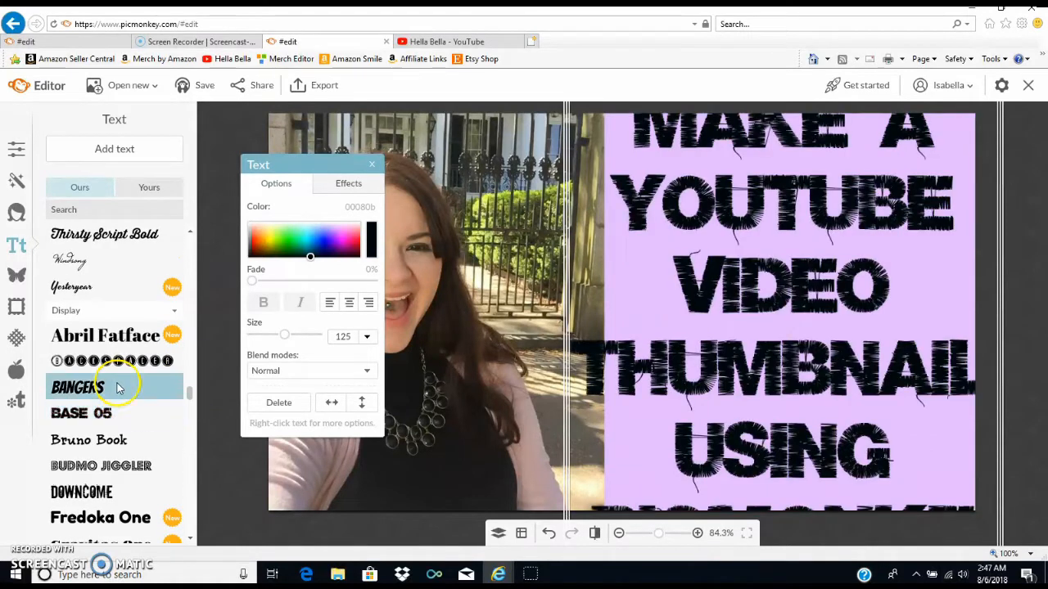
scroll(117, 388, "down", 3)
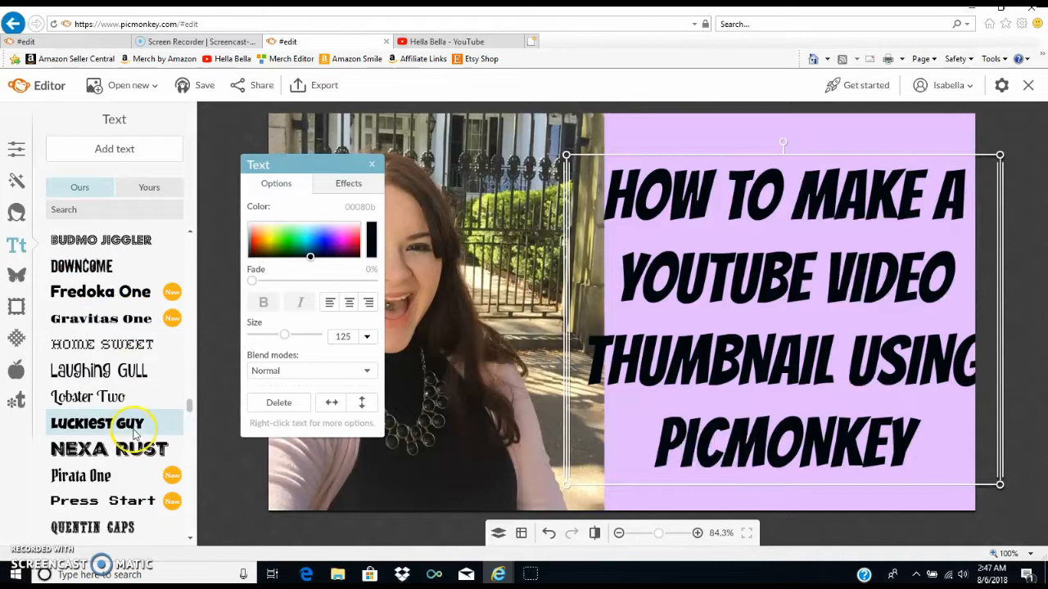
scroll(114, 401, "down", 2)
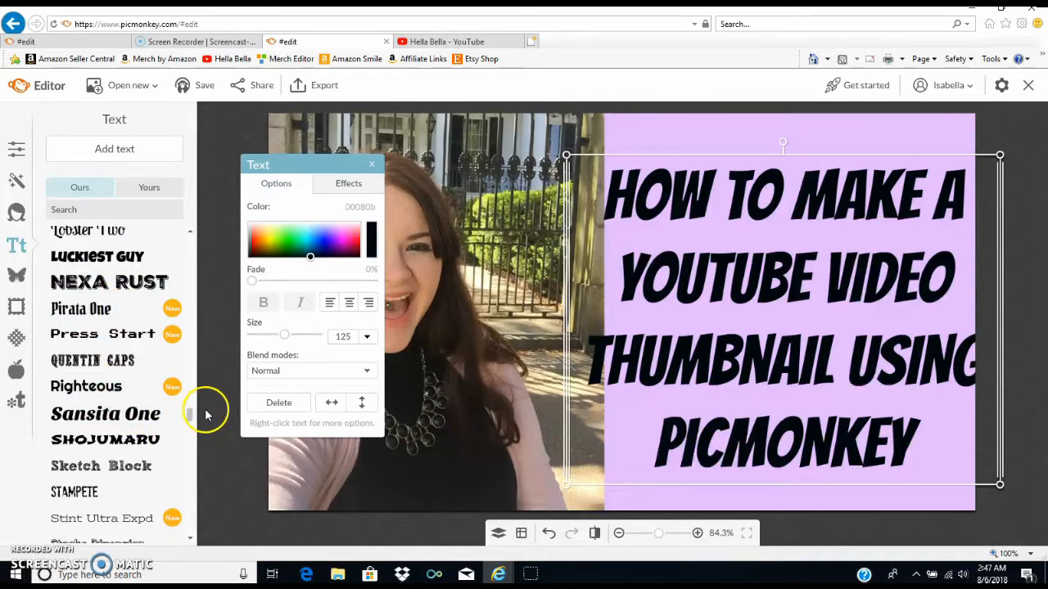
scroll(187, 409, "down", 1)
left_click_drag(191, 421, 194, 234)
left_click(115, 324)
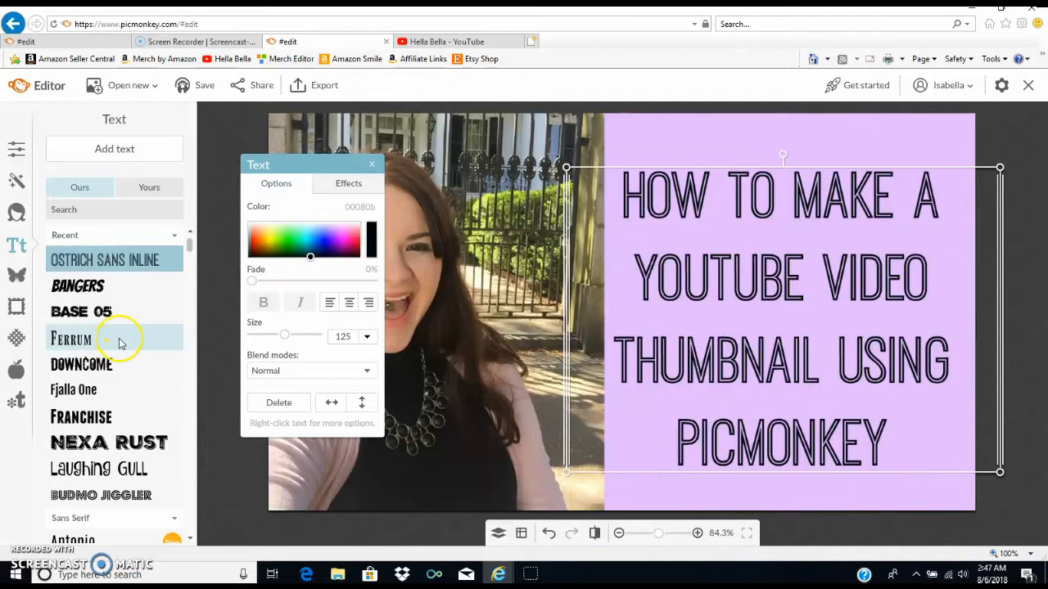
- Narrow the title's text box to fit inside the purple half and resize the text to size 116
left_click_drag(1000, 171, 1029, 129)
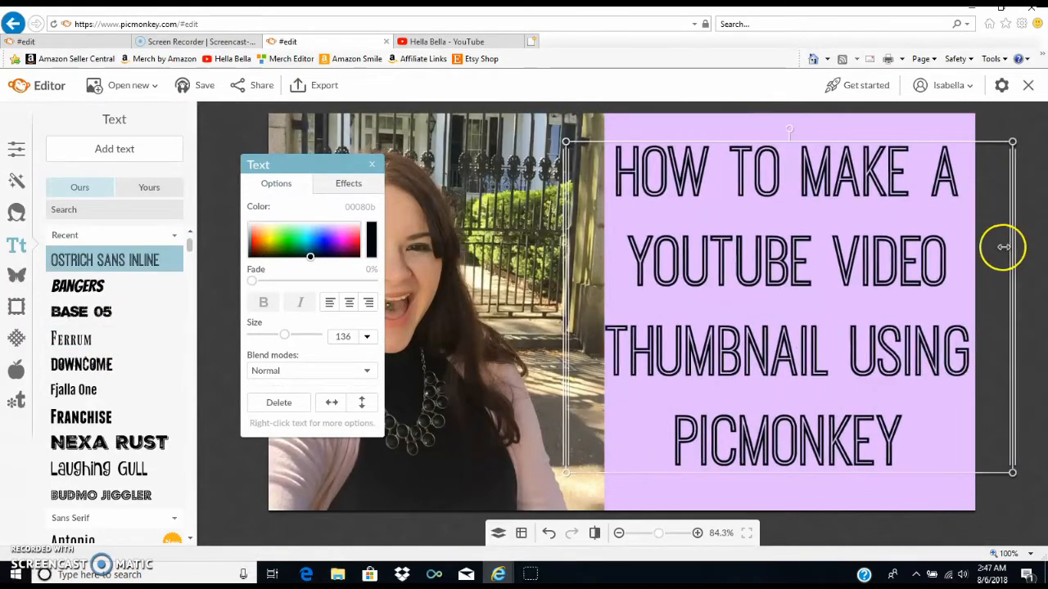
left_click_drag(1003, 247, 986, 252)
left_click_drag(981, 469, 921, 424)
left_click_drag(800, 313, 843, 328)
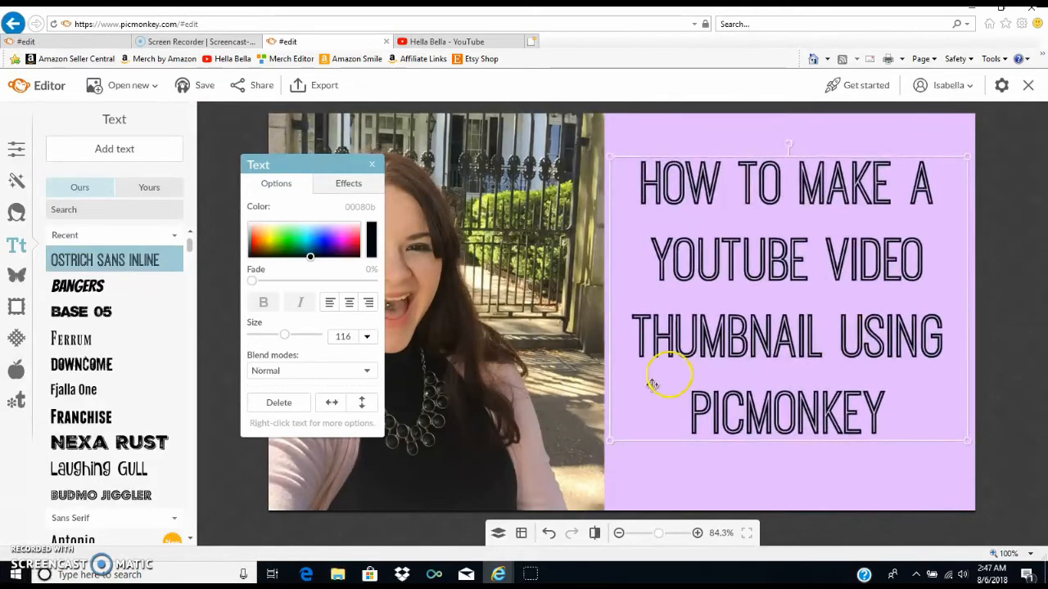
- Turn on alignment hints and adjust the title's position within the purple half
left_click(522, 533)
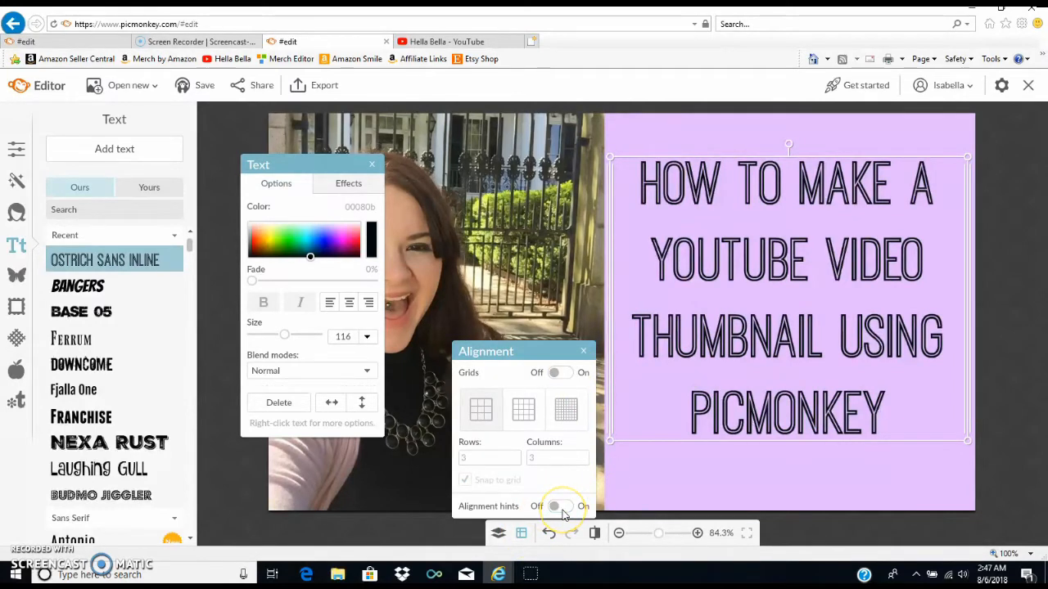
mouse_move(753, 240)
left_mouse_down()
mouse_move(739, 236)
mouse_move(755, 239)
mouse_move(761, 208)
mouse_move(753, 262)
mouse_move(748, 248)
left_mouse_up()
left_click(913, 501)
left_click_drag(813, 334, 829, 331)
- Enlarge the title to size 131, center it over the purple half, and deselect it
left_click_drag(619, 173, 580, 147)
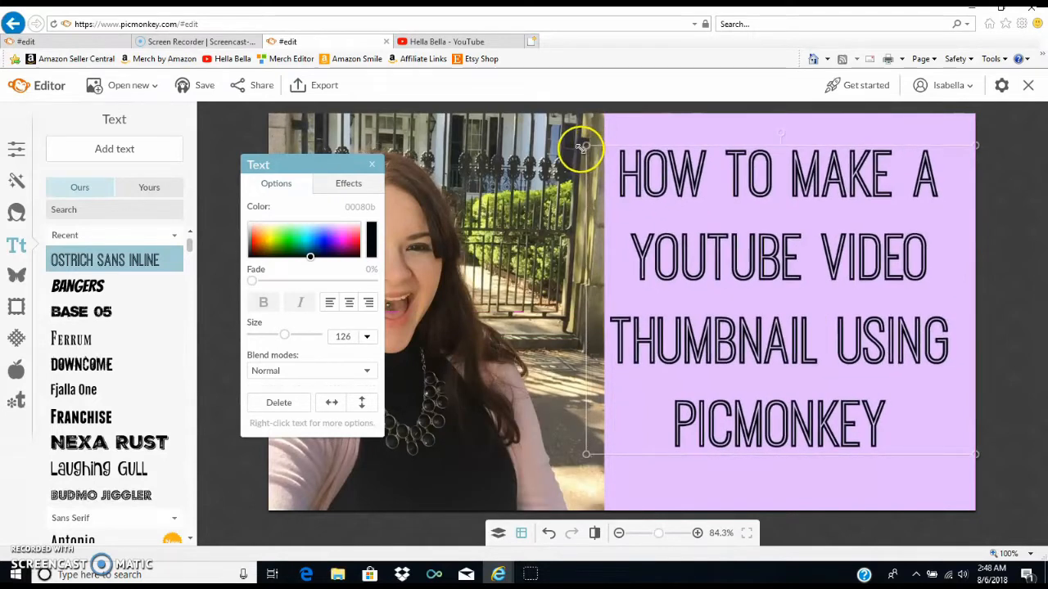
left_click_drag(685, 199, 697, 219)
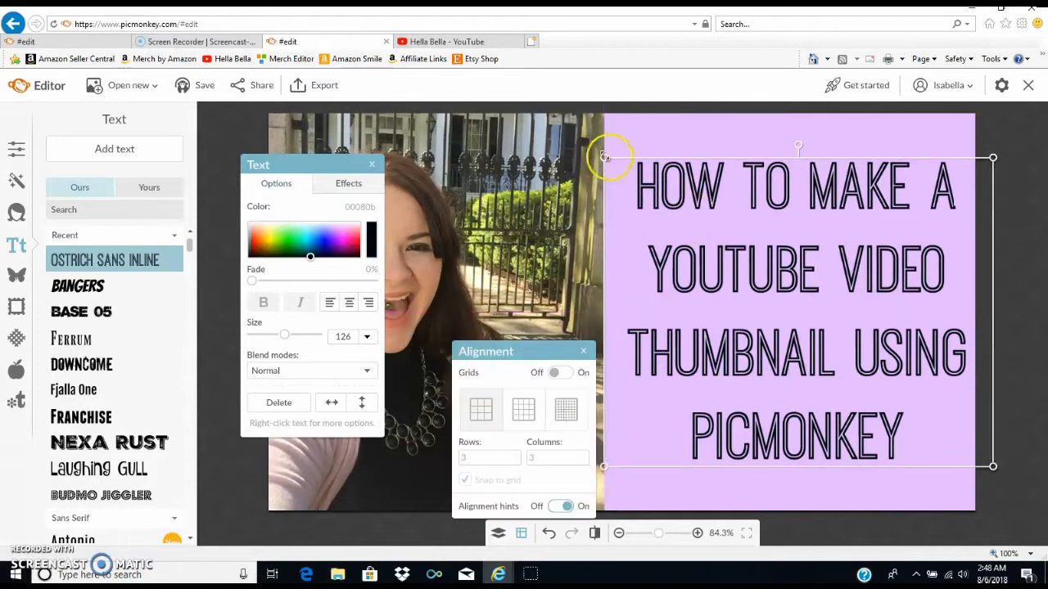
left_click_drag(618, 162, 607, 153)
left_click_drag(759, 207, 748, 203)
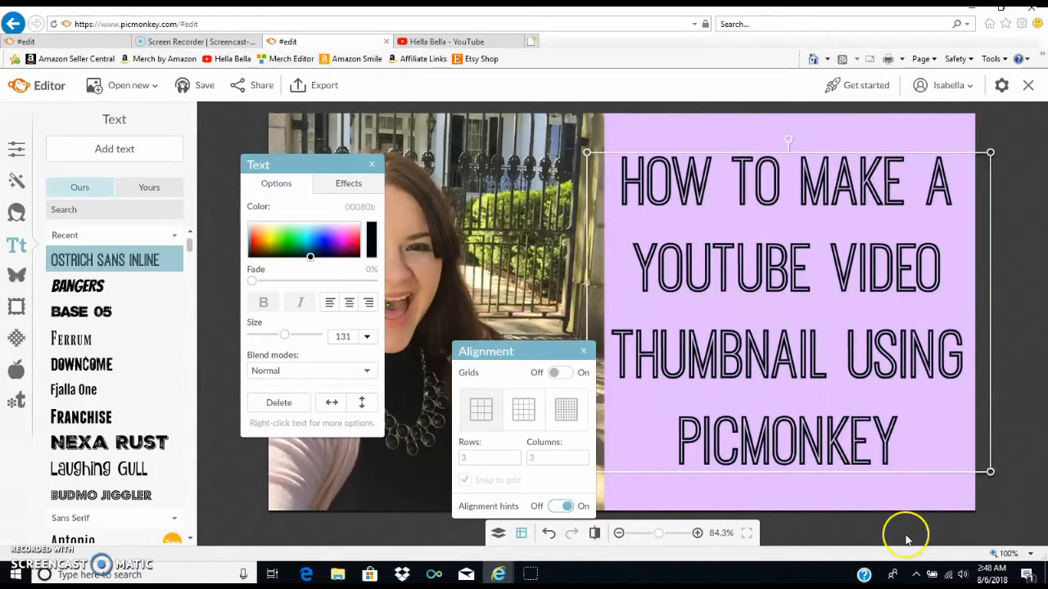
double_click(889, 476)
left_click(897, 493)
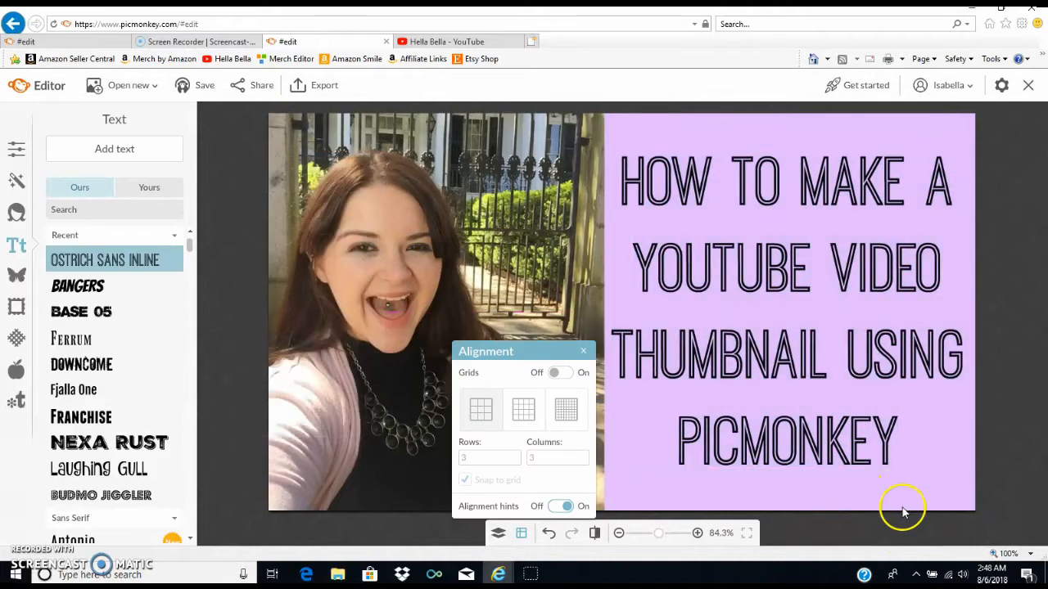
- Open Google in a new browser tab and search for PicMonkey images
left_click(531, 41)
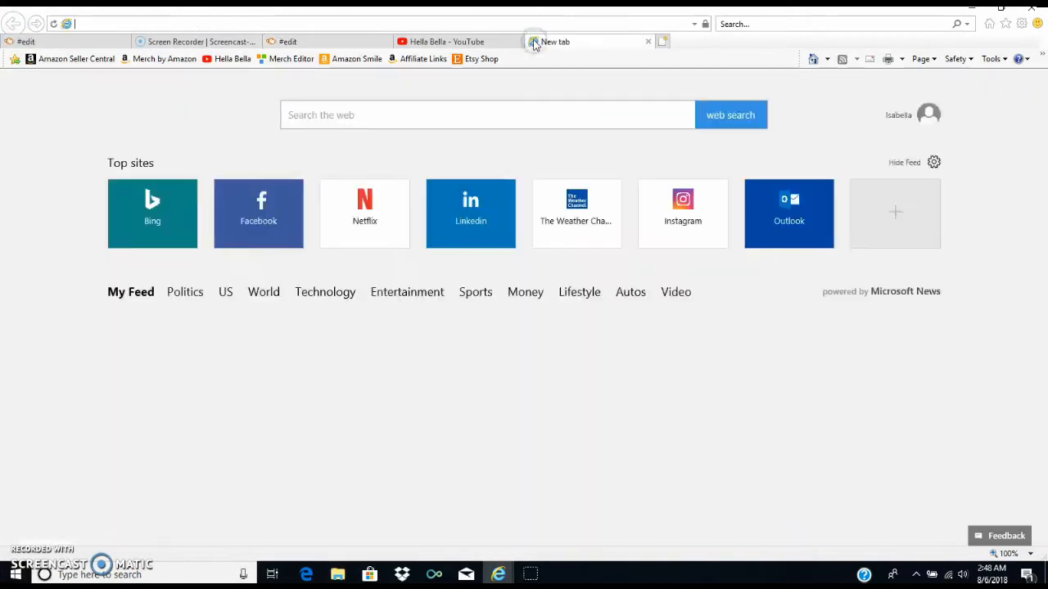
type("google.com")
key("Return")
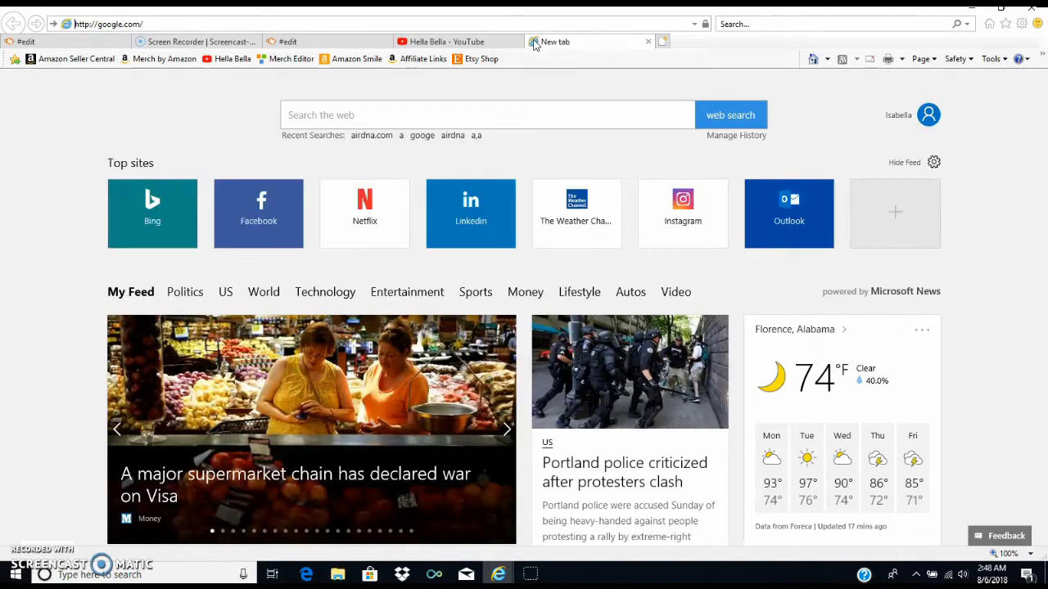
type("PICMONK")
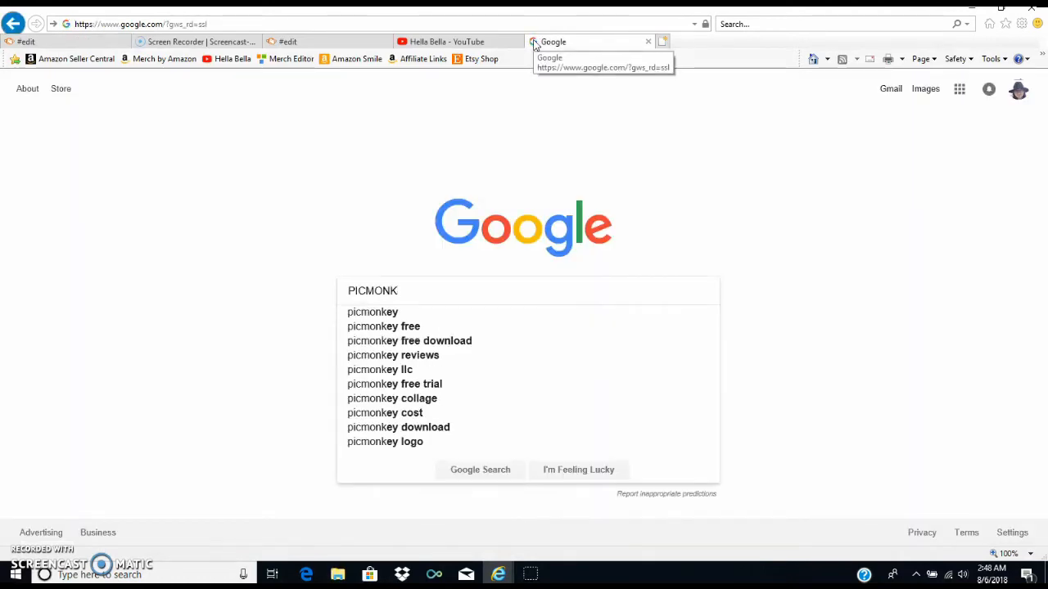
key("Down")
key("Return")
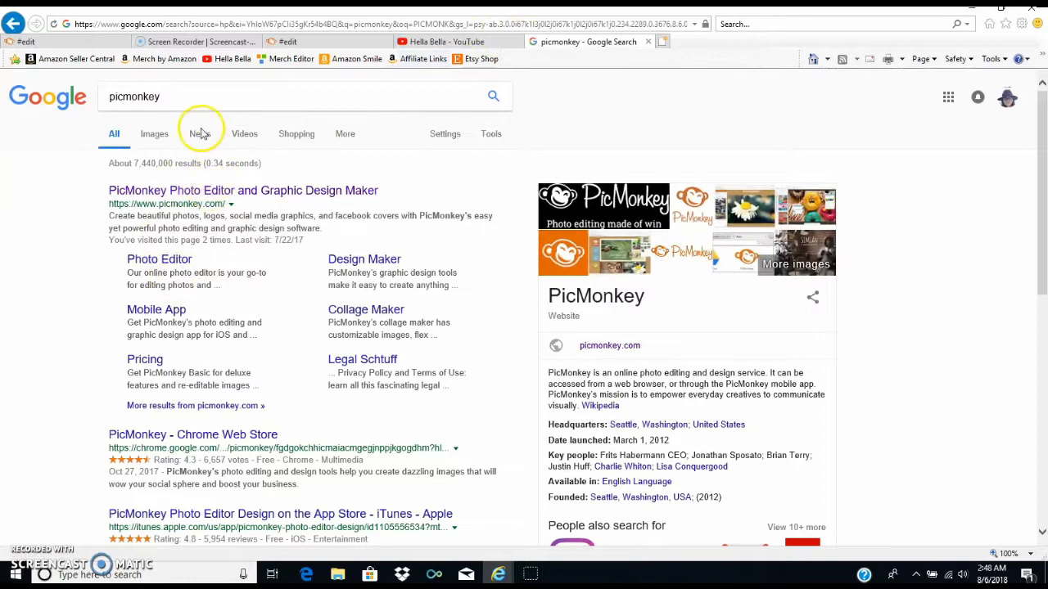
left_click(157, 133)
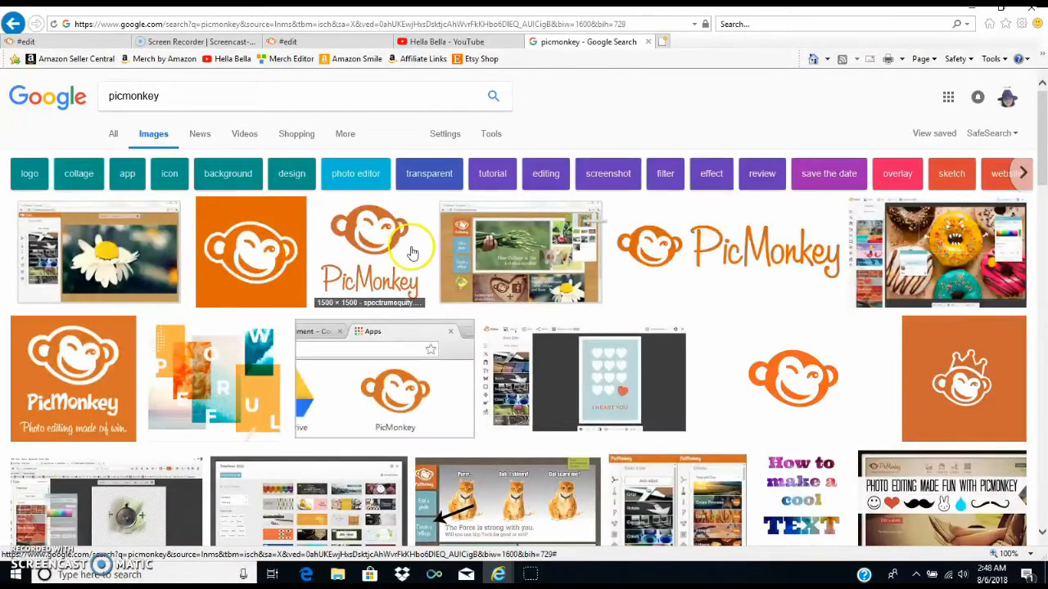
- Save the stacked PicMonkey logo from the image results to My Photos as the JPEG Company-logo-picmonkey_stacked
left_click(372, 238)
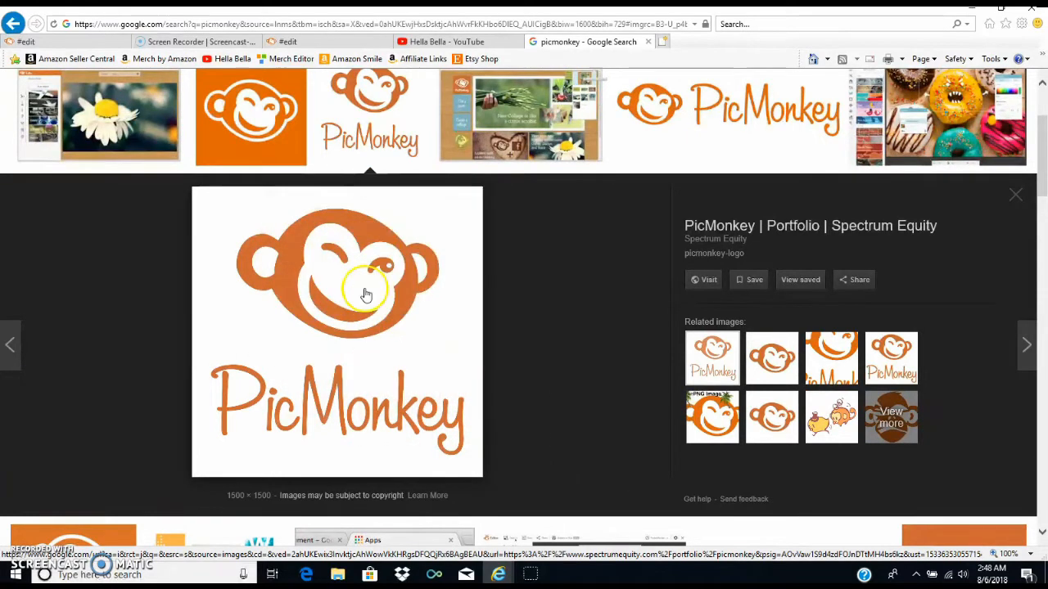
left_click_drag(366, 290, 566, 294)
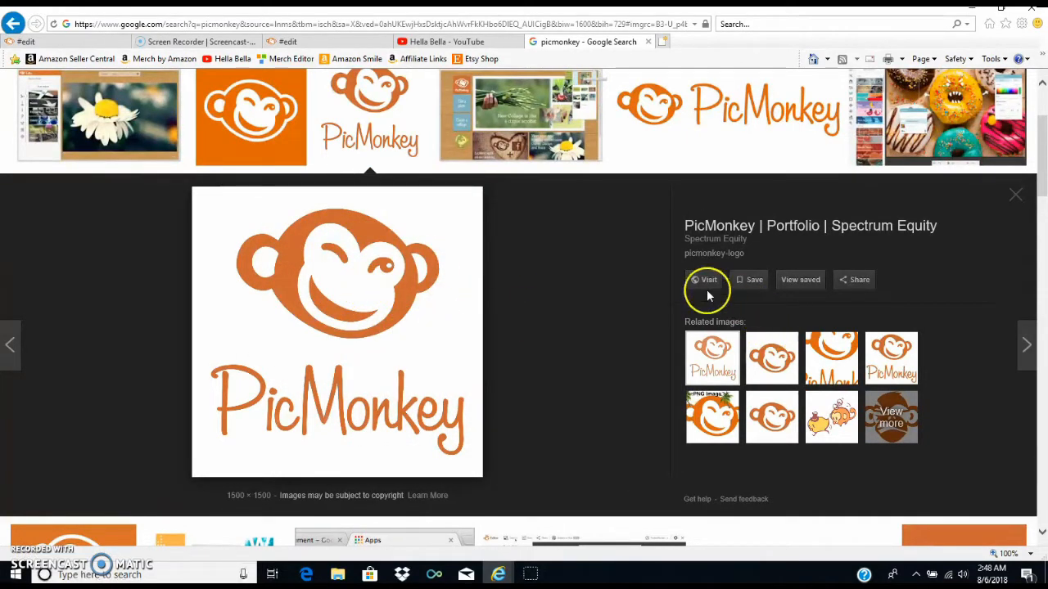
right_click(435, 297)
left_click(502, 328)
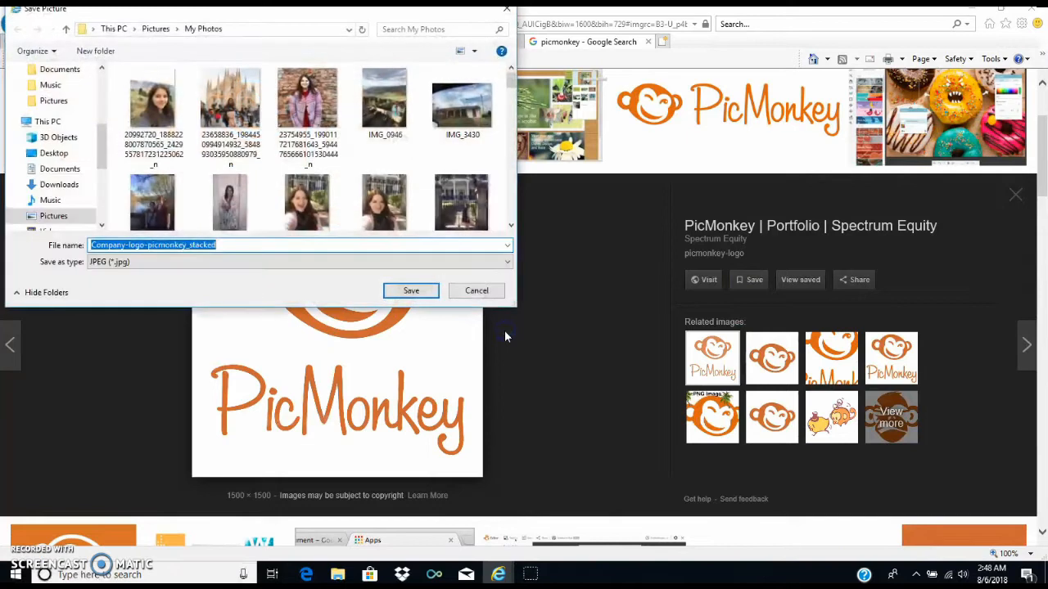
key("Escape")
key("Escape")
scroll(423, 299, "up", 2)
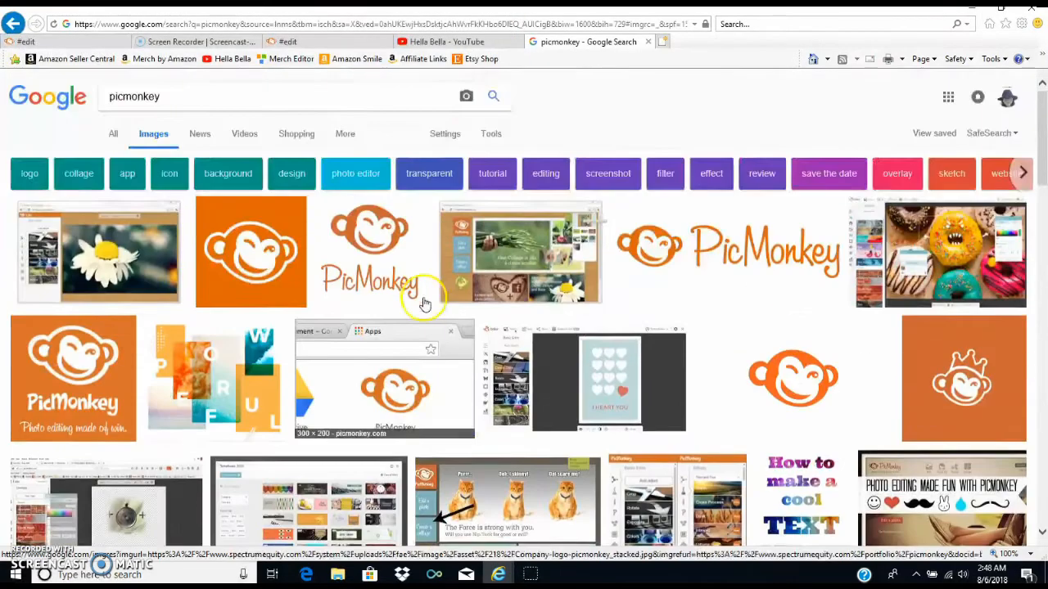
- Switch back to the PicMonkey editor and add Company-logo-picmonkey_stacked from My Photos as an image overlay
left_click(328, 41)
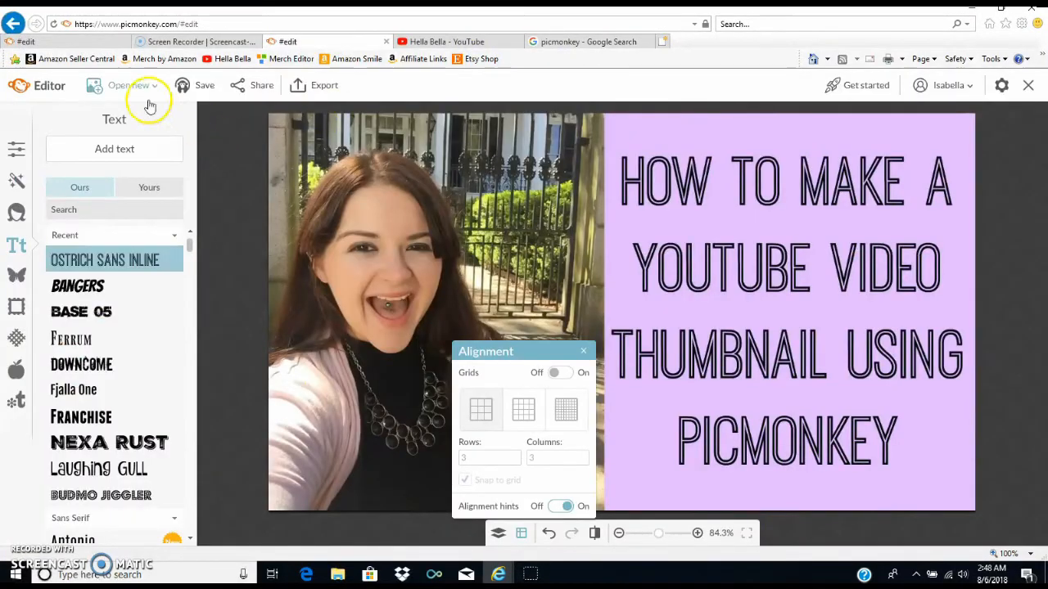
left_click(18, 276)
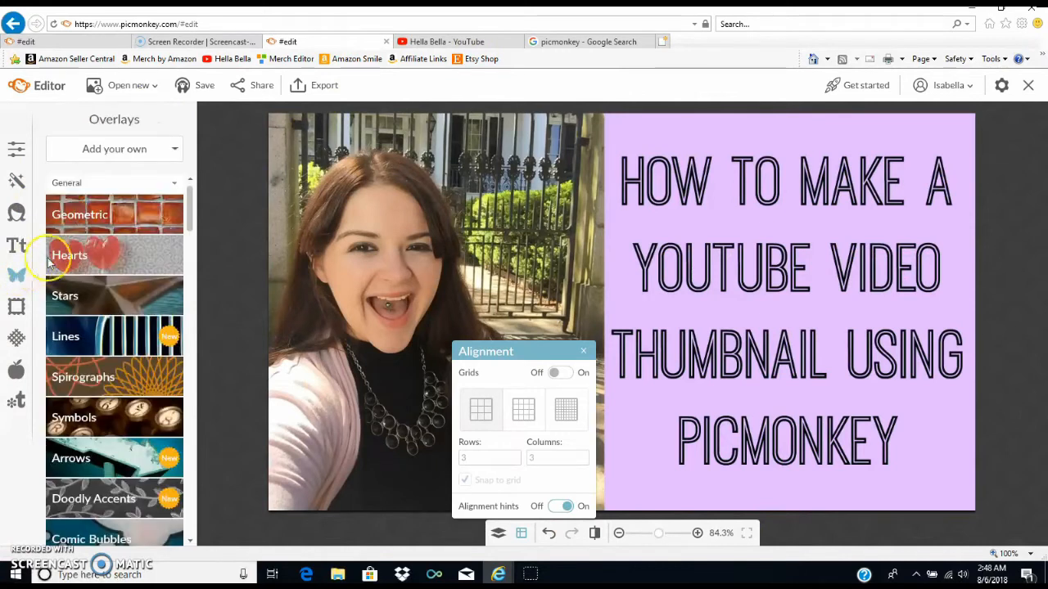
left_click(120, 150)
left_click(117, 182)
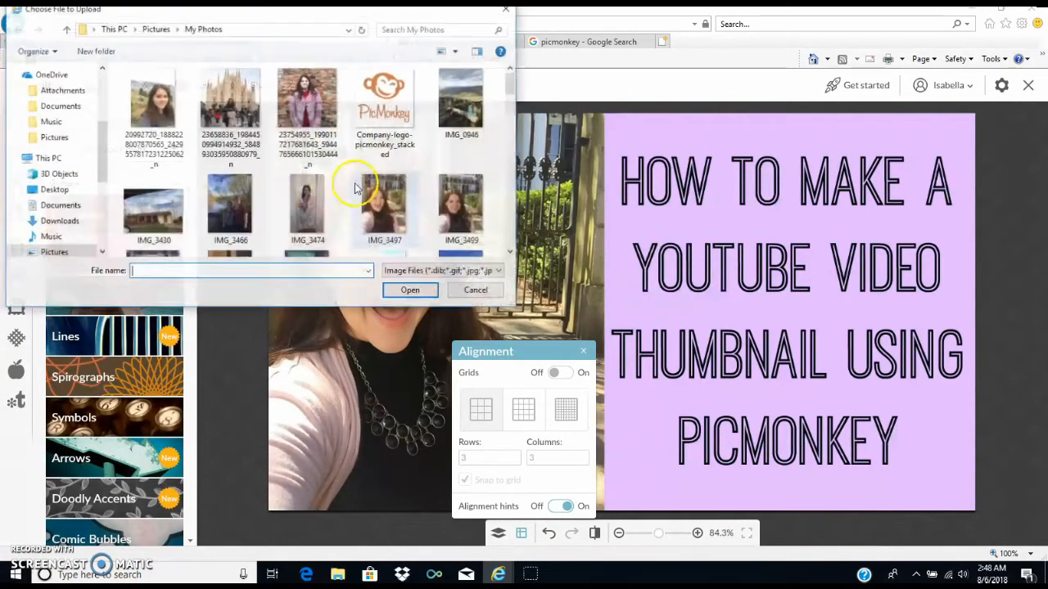
left_click(377, 110)
double_click(377, 110)
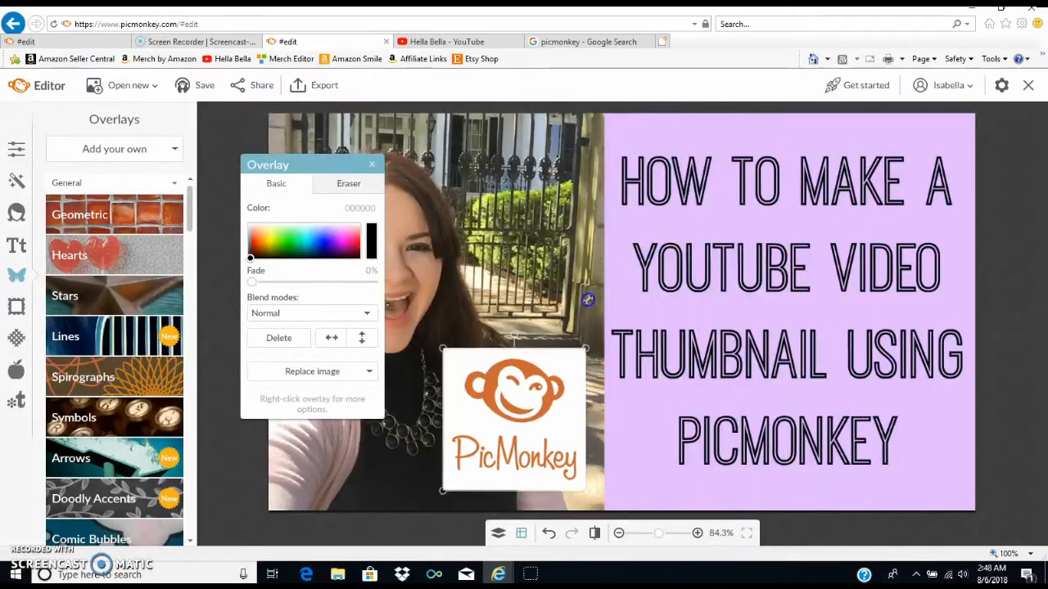
- Try the logo in the lower-right corner of the purple half and move it to the photo's lower-right corner
left_click_drag(548, 353, 217, 328)
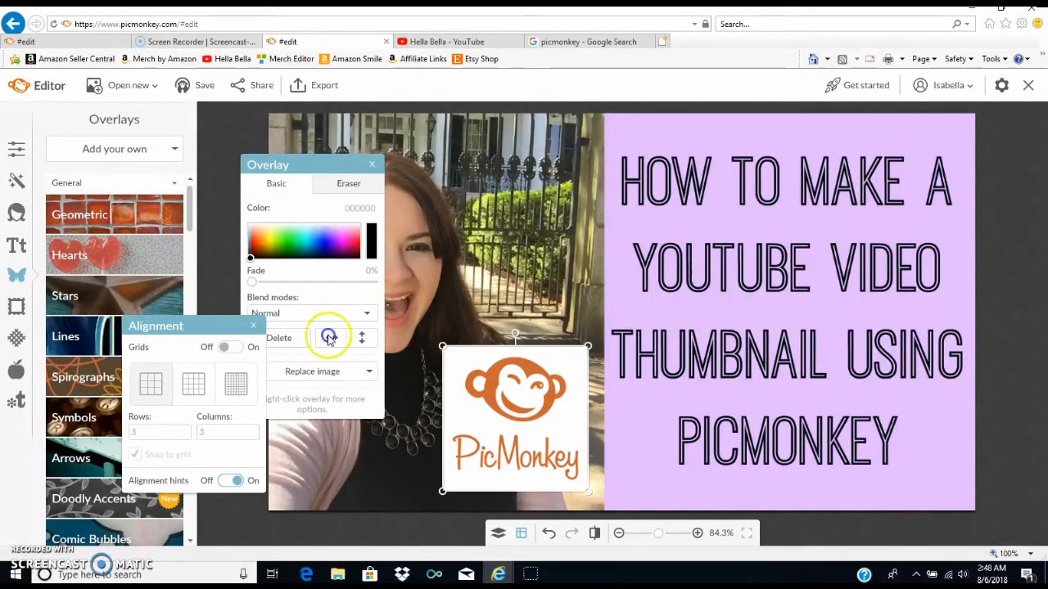
left_click_drag(533, 391, 922, 413)
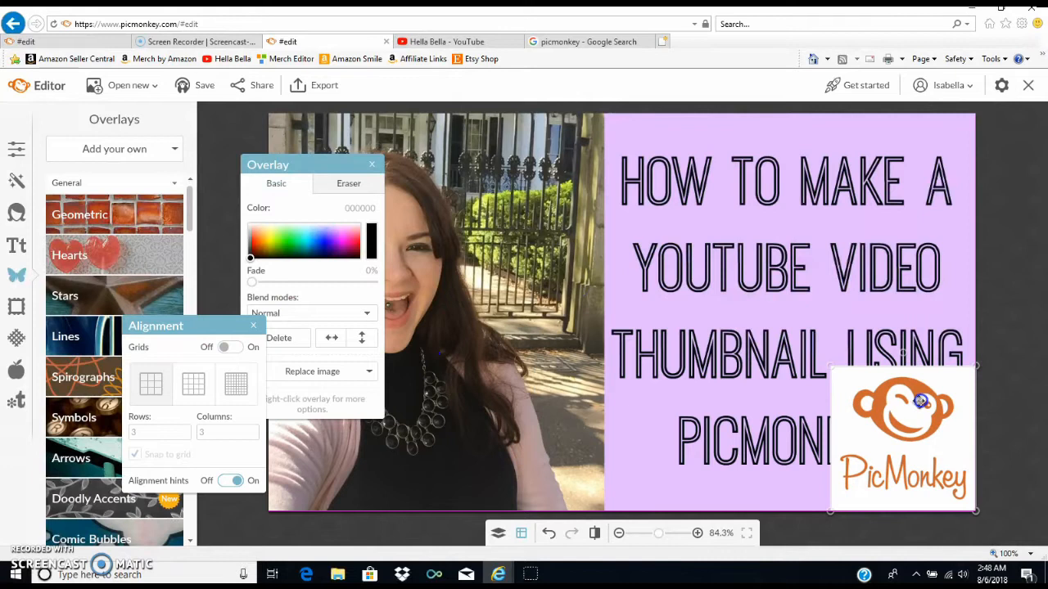
left_click(369, 165)
left_click_drag(939, 442, 559, 441)
left_click_drag(604, 362, 589, 367)
left_click(428, 226)
left_click(368, 166)
left_click(562, 422)
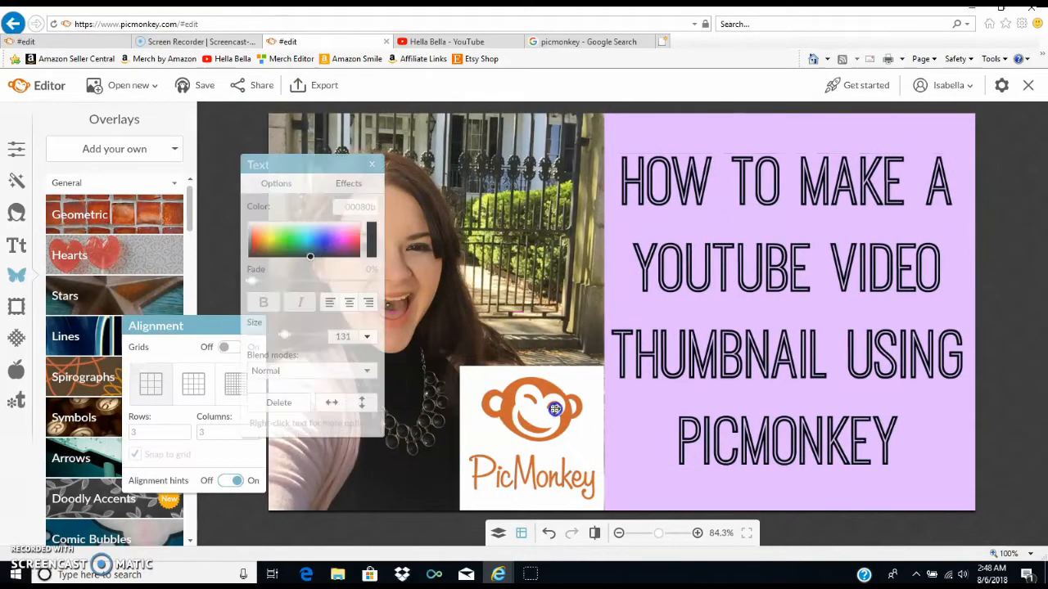
- Shrink the logo, move it to the photo's lower-left area, and take it out of the visible design
left_click_drag(603, 367, 566, 392)
left_click_drag(527, 436, 342, 437)
right_click(352, 446)
left_click(393, 311)
left_click(286, 245)
left_click(254, 327)
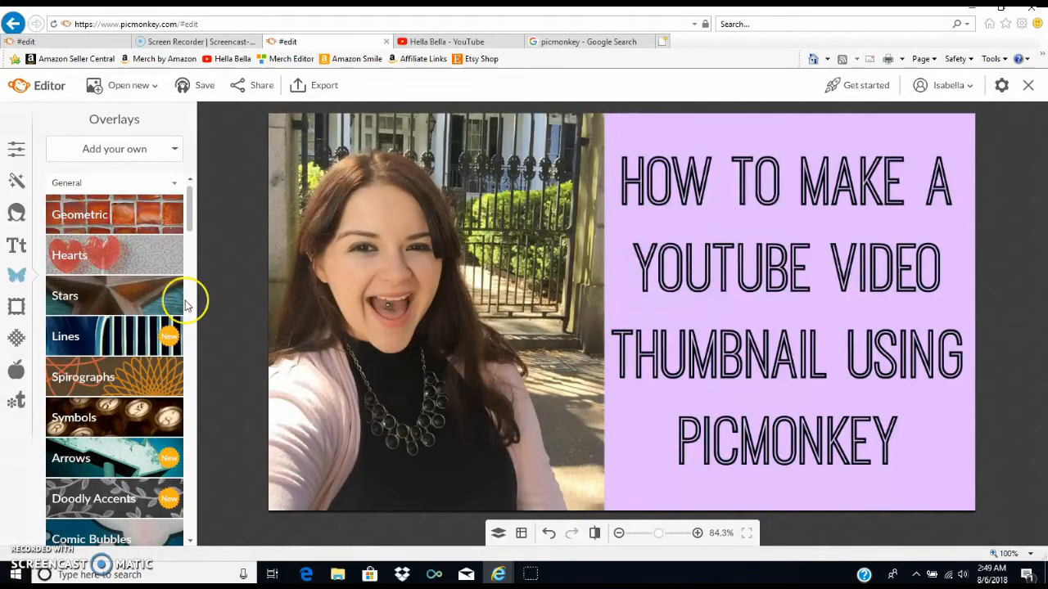
- Change the thumbnail's canvas color to white (ffffff)
left_click(16, 148)
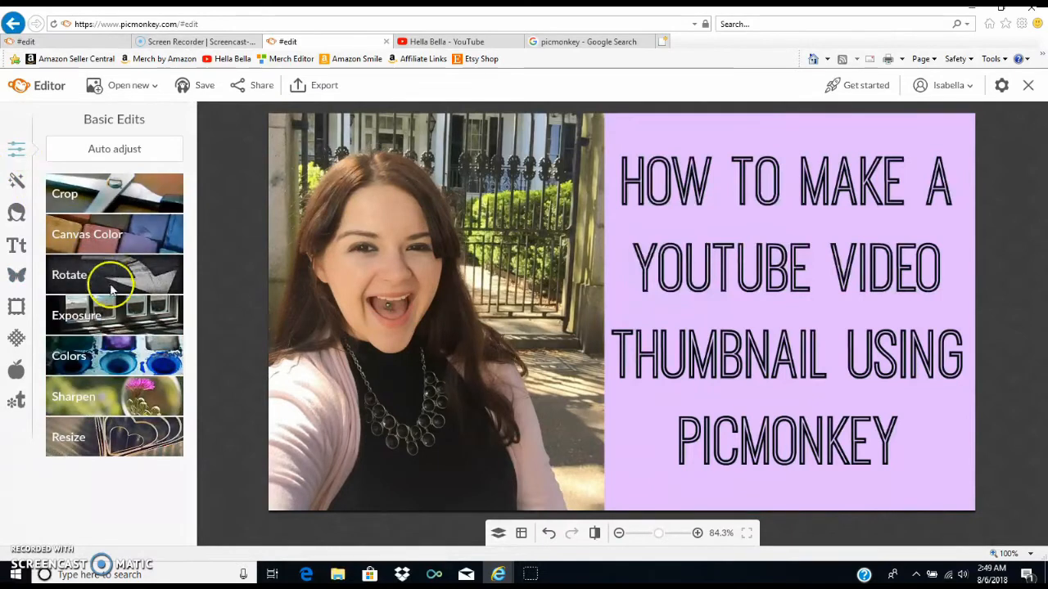
left_click(92, 235)
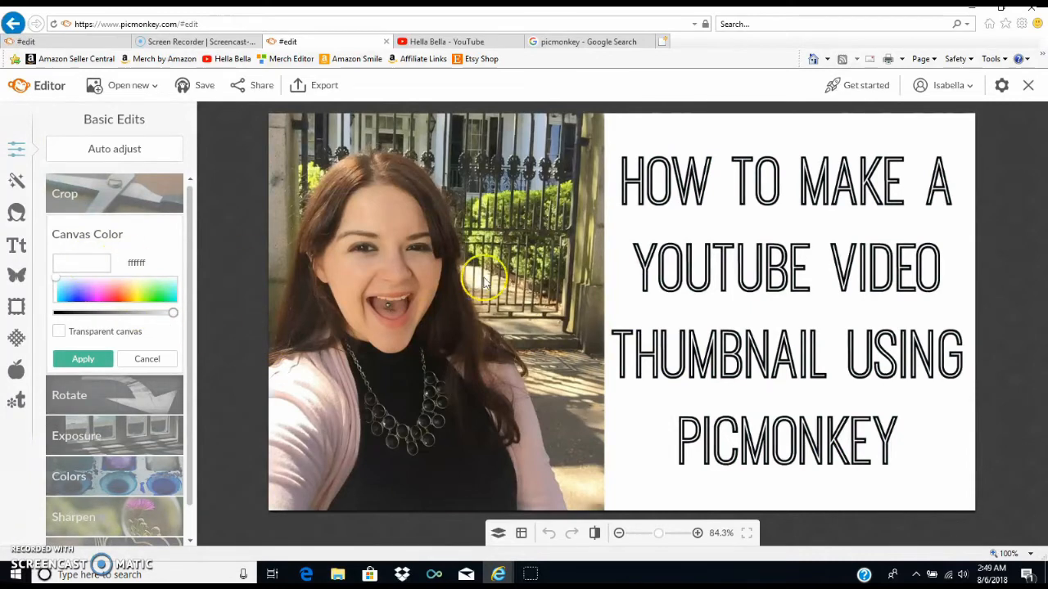
left_click(123, 361)
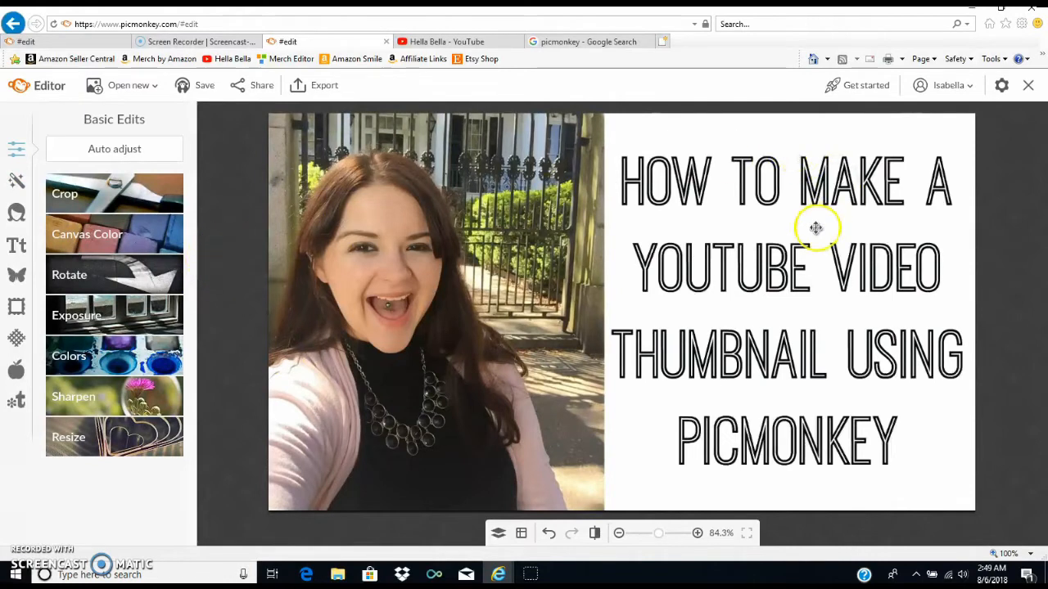
left_click(795, 197)
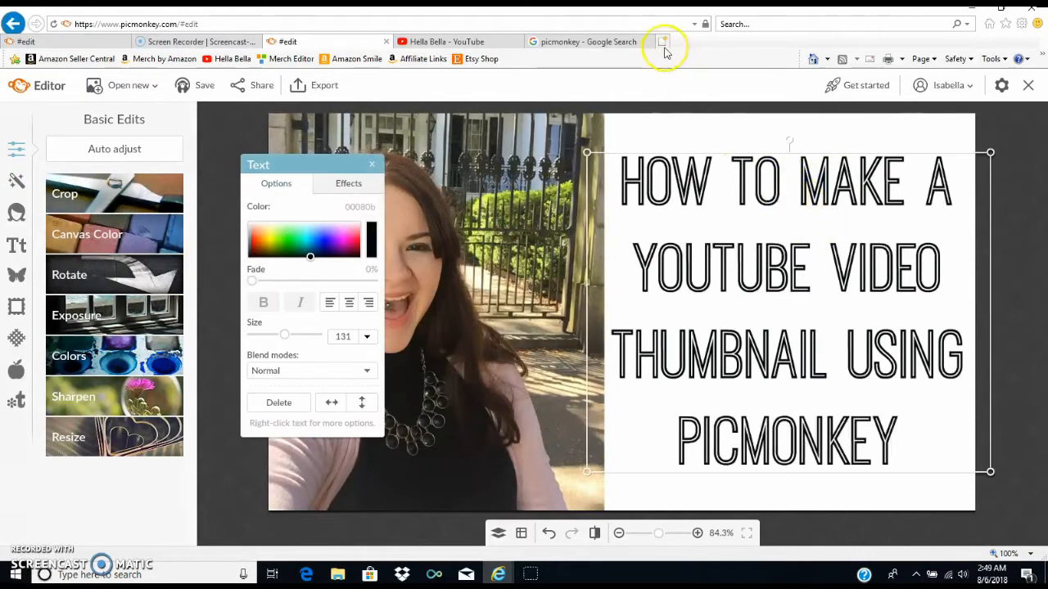
left_click(217, 171)
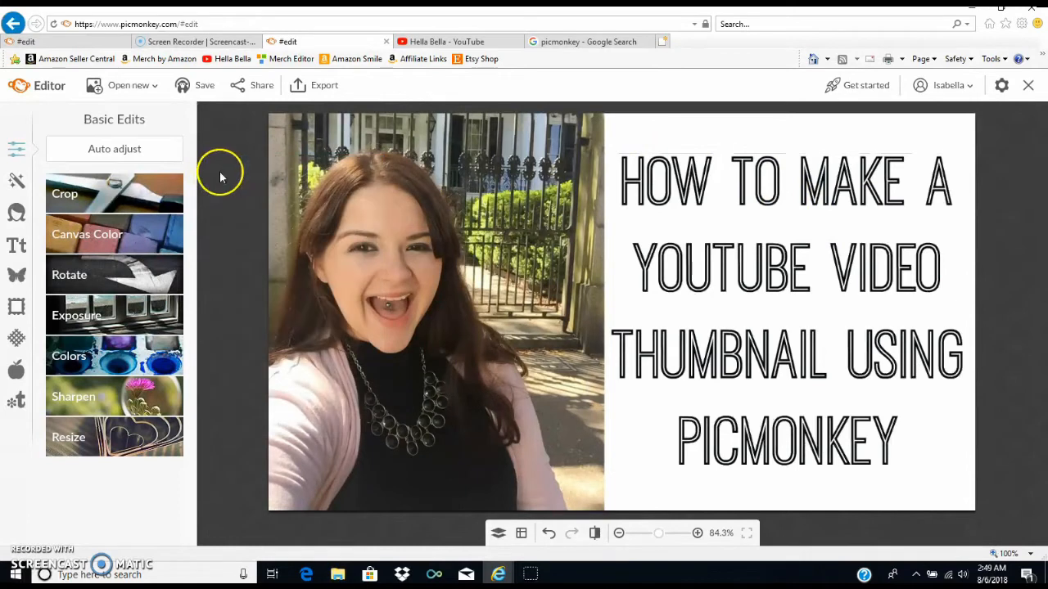
- Browse the overlay categories and add a black mustache from the People Toppers facial hair set
left_click(17, 275)
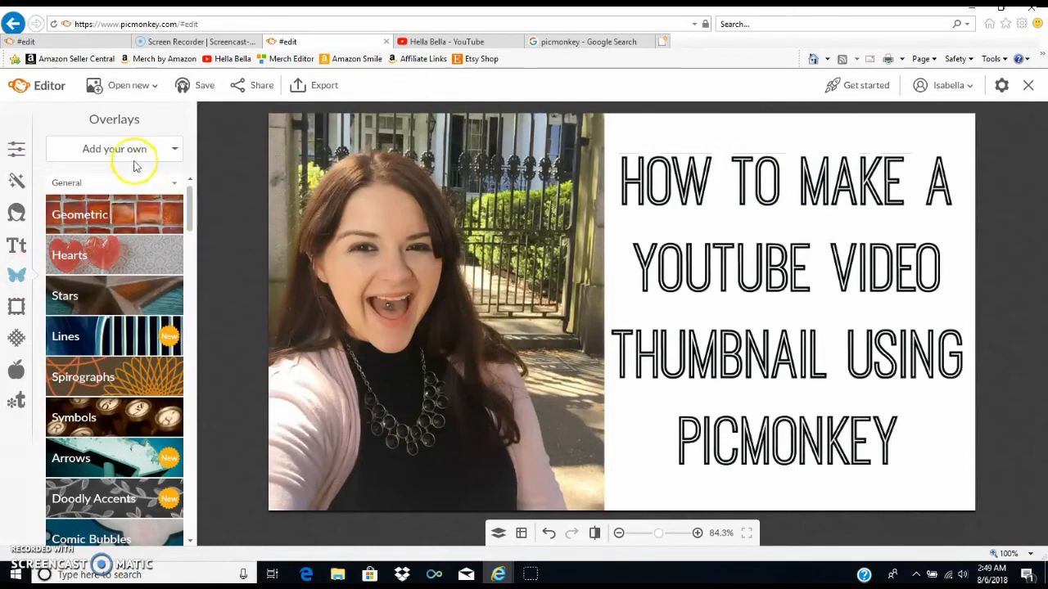
scroll(107, 327, "down", 4)
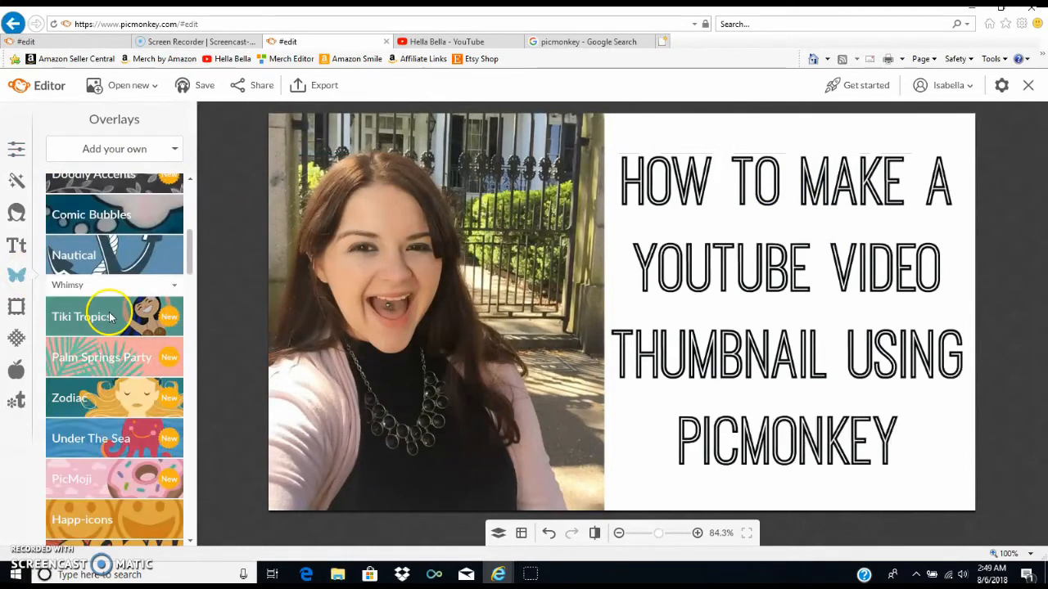
scroll(107, 376, "down", 3)
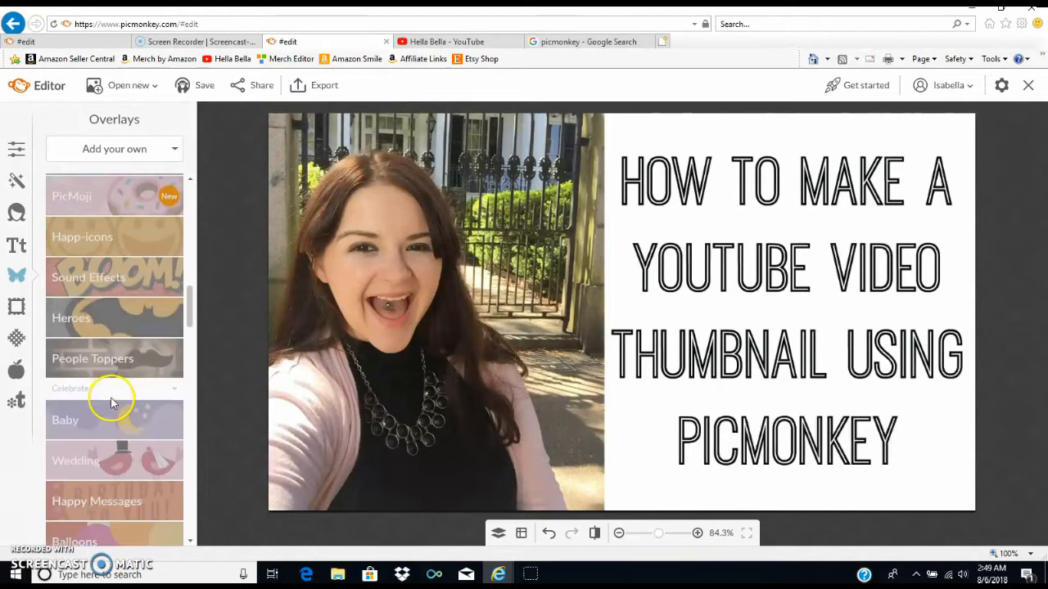
scroll(100, 347, "up", 2)
left_click(117, 283)
scroll(128, 283, "down", 3)
left_click(109, 424)
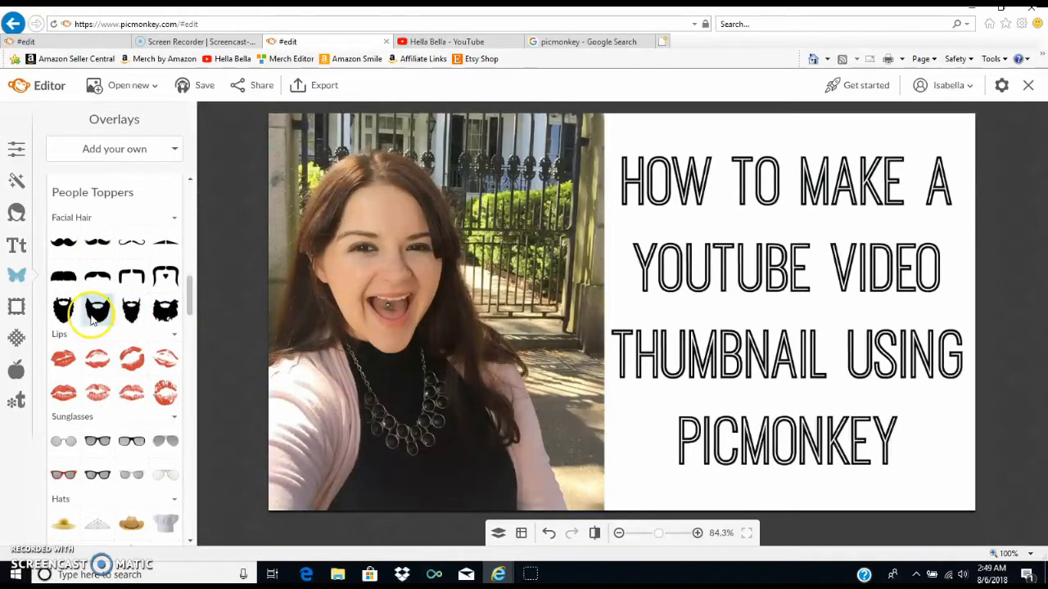
left_click(97, 328)
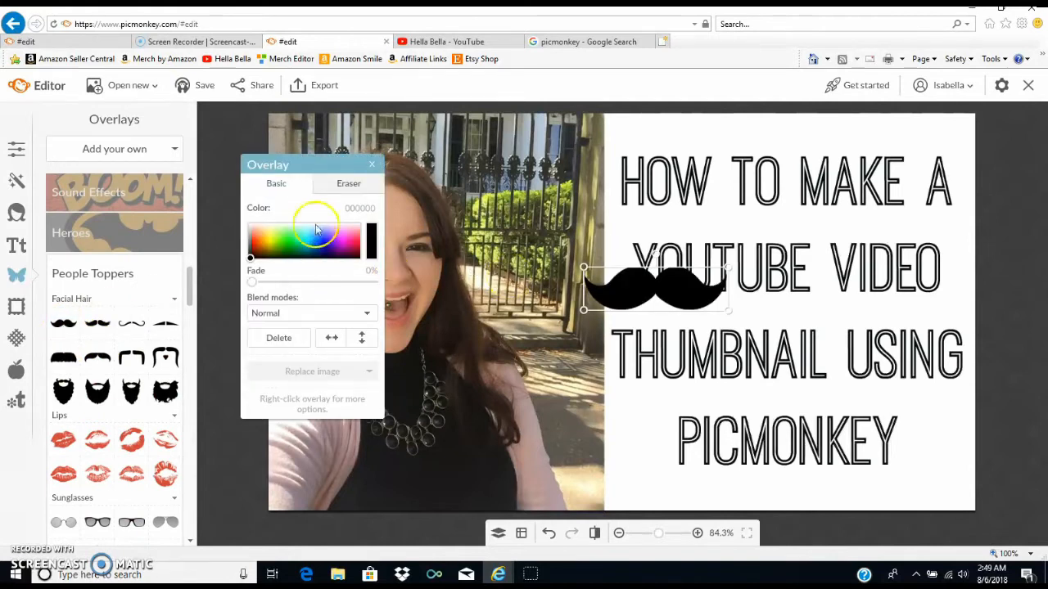
- Move the mustache onto the face above the mouth, scale it down, and turn off alignment hints
left_click_drag(659, 281, 401, 283)
left_click_drag(469, 269, 388, 283)
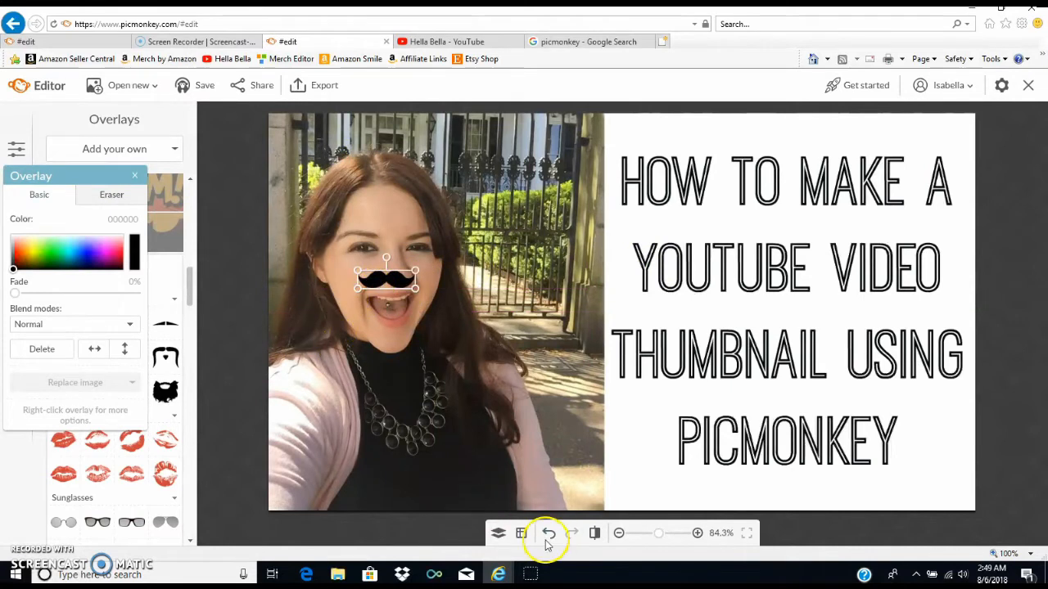
left_click(521, 533)
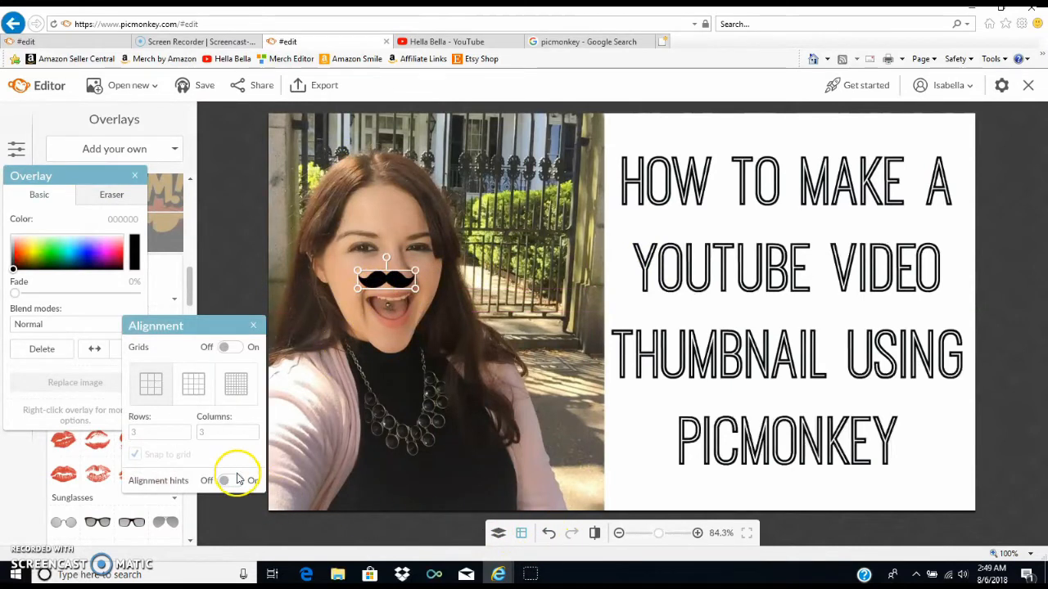
left_click(253, 326)
- Enlarge the mustache slightly, fit it over the upper lip, and deselect it
left_click_drag(396, 283, 439, 290)
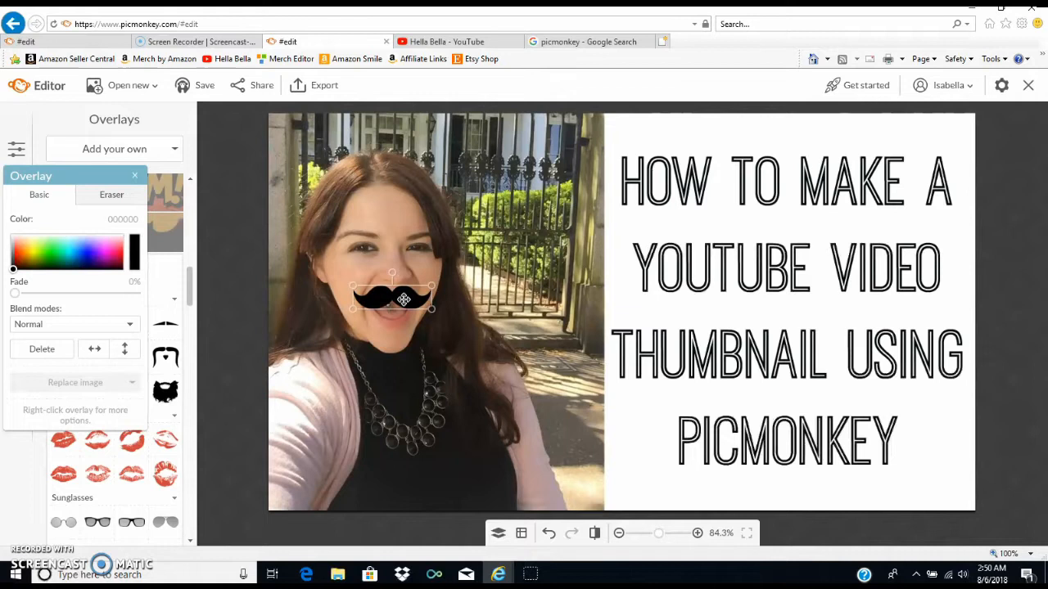
left_click(485, 402)
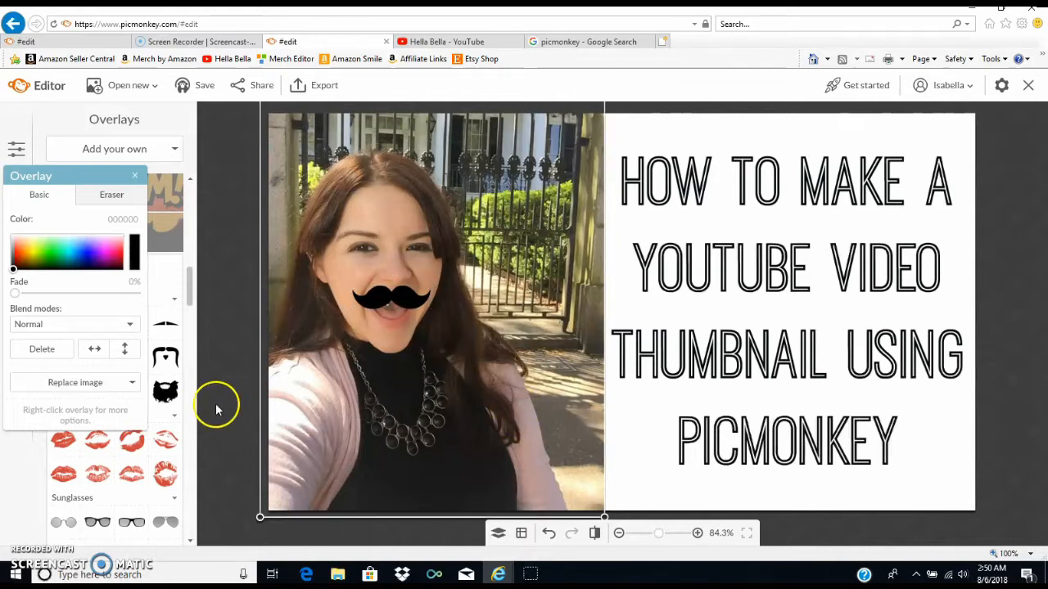
left_click(243, 369)
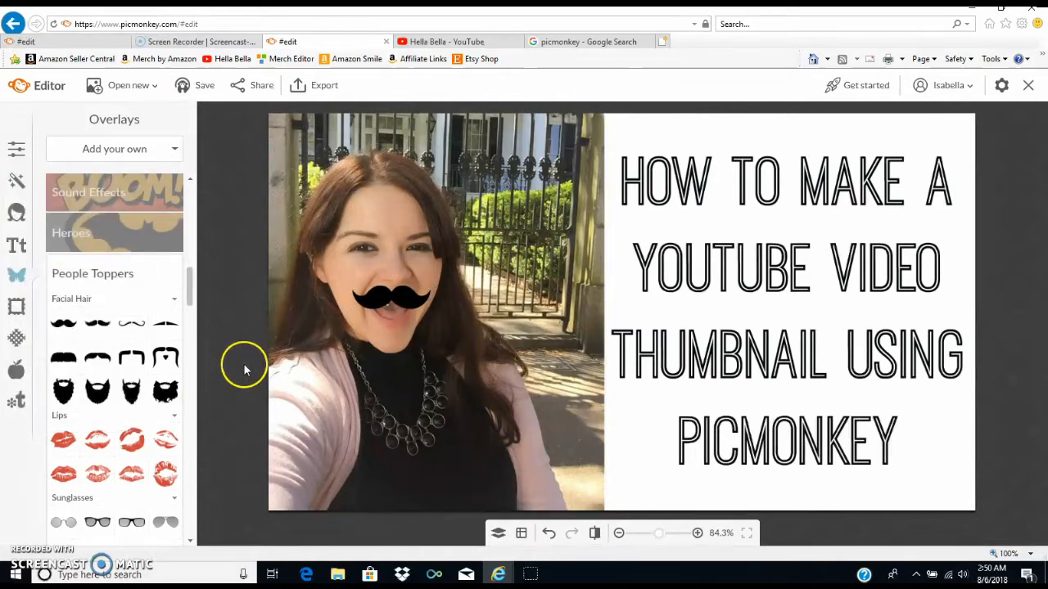
left_click(415, 296)
mouse_move(415, 296)
left_mouse_down()
mouse_move(434, 311)
mouse_move(408, 300)
left_mouse_up()
left_click(240, 343)
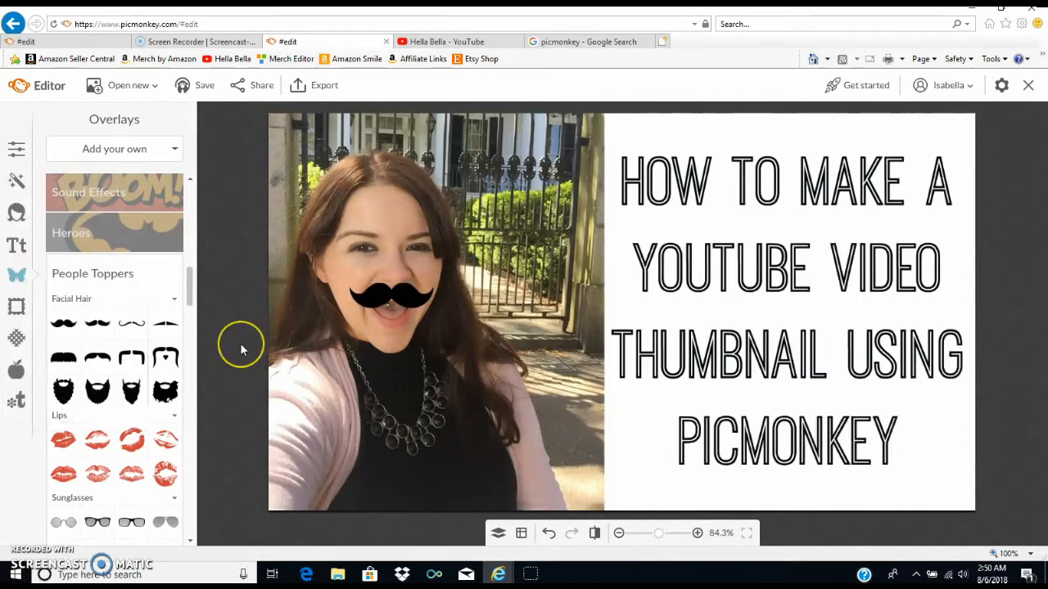
- Try a black beard from People Toppers on the chin, sized to the face, and send it to the back
left_click_drag(97, 391, 403, 362)
right_click(402, 362)
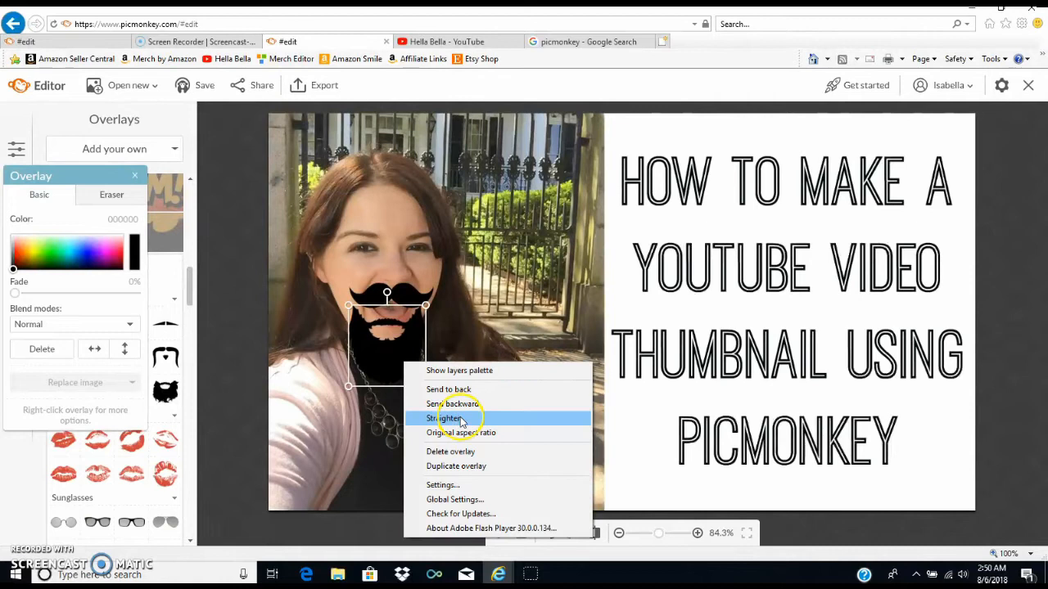
left_click(473, 388)
left_click(135, 175)
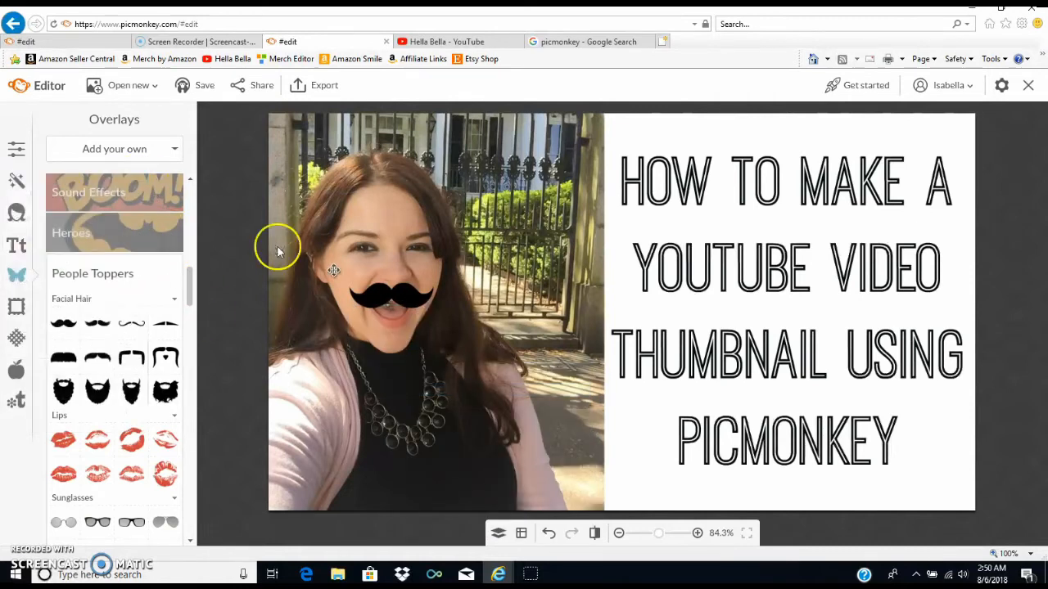
- Try a yellow patterned party hat from the People Toppers hats, tilted on top of the head, and delete it
scroll(98, 262, "down", 3)
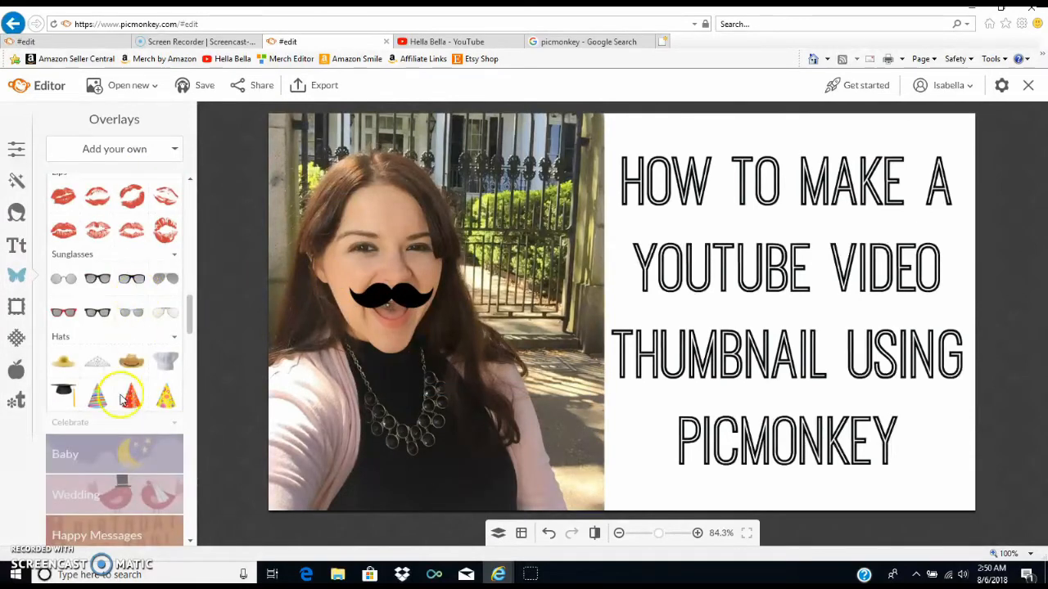
left_click(162, 399)
left_click_drag(620, 308, 355, 158)
left_click(548, 533)
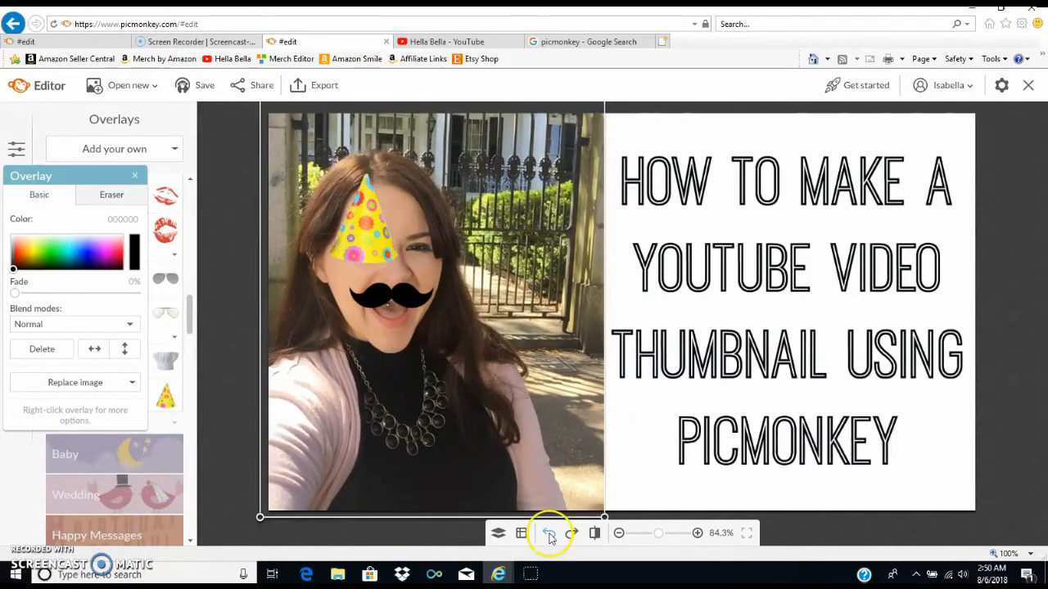
left_click(234, 338)
left_click_drag(407, 222, 424, 183)
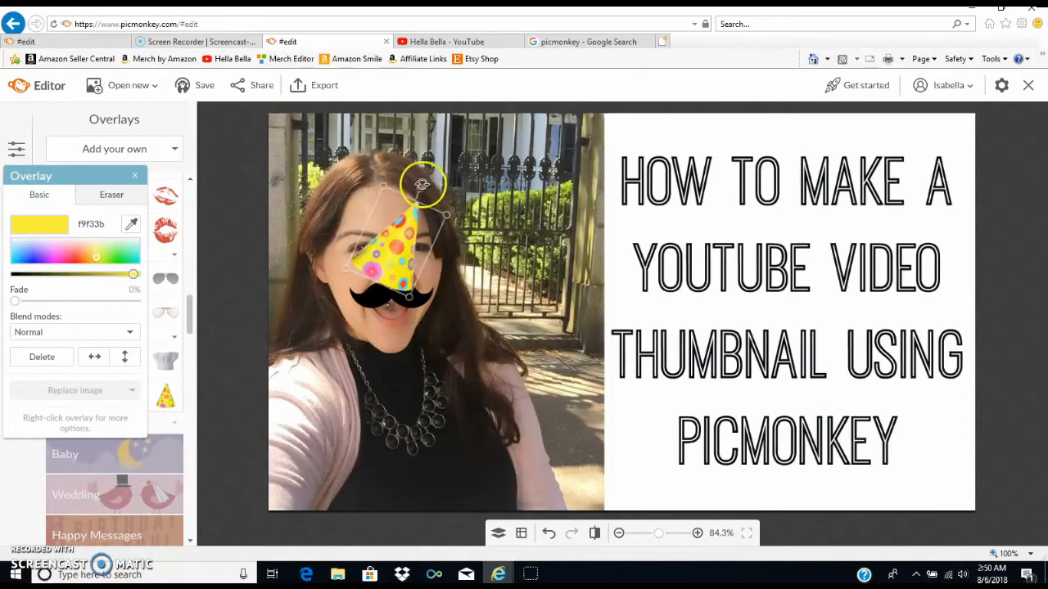
left_click_drag(409, 260, 407, 162)
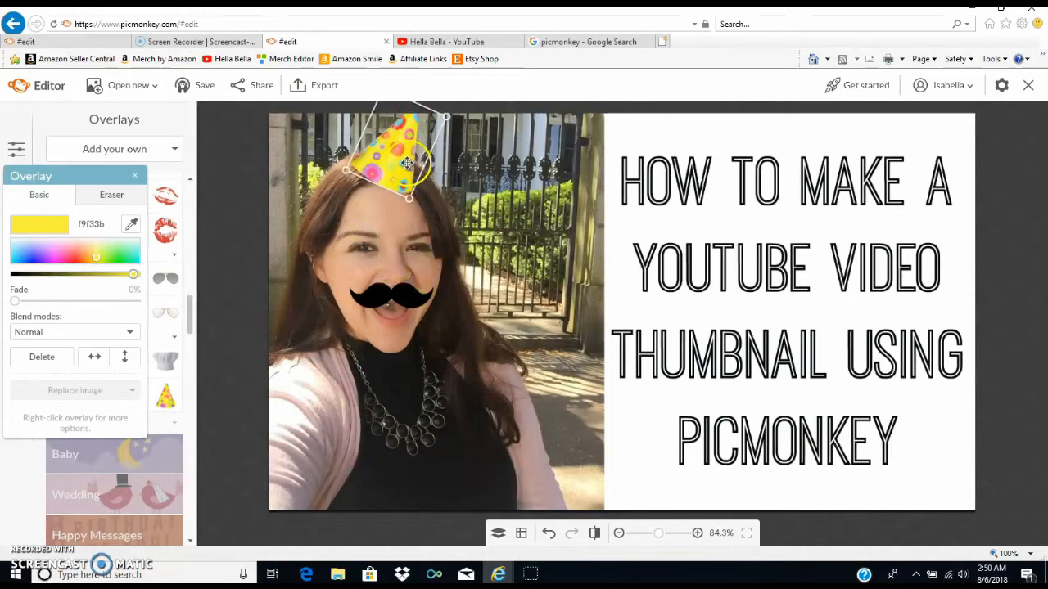
right_click(407, 163)
left_click(459, 189)
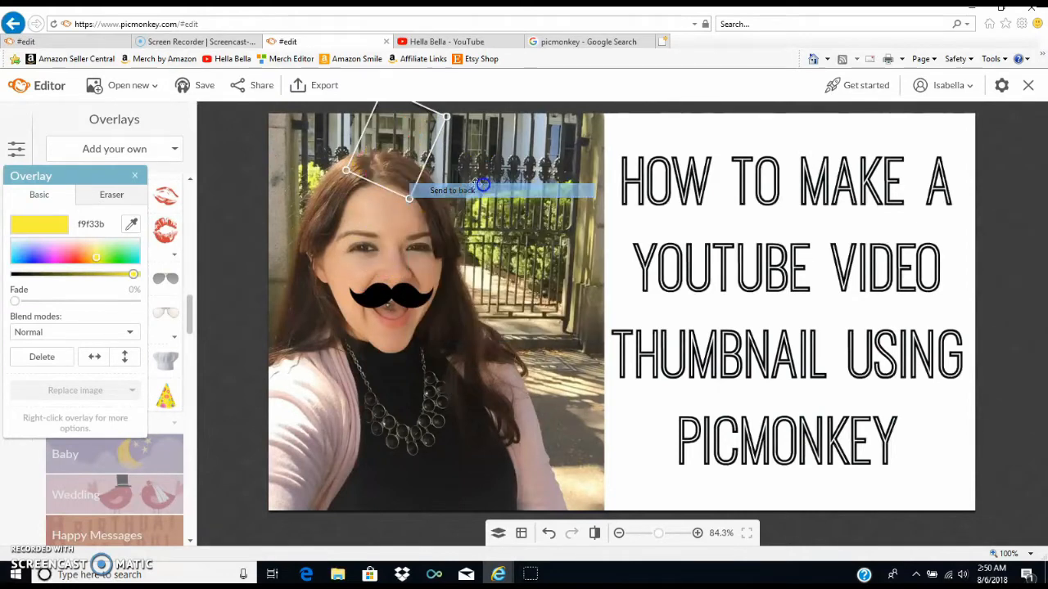
left_click(135, 176)
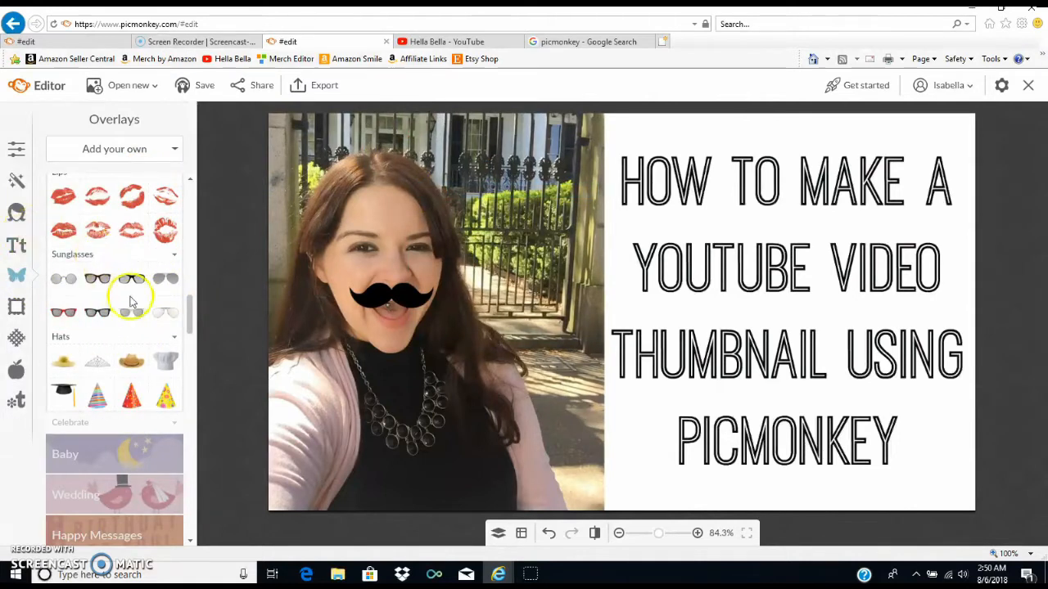
- Try the blue and green Party Bunting overlay across the photo above the head, and delete it
scroll(135, 295, "down", 4)
left_click(138, 298)
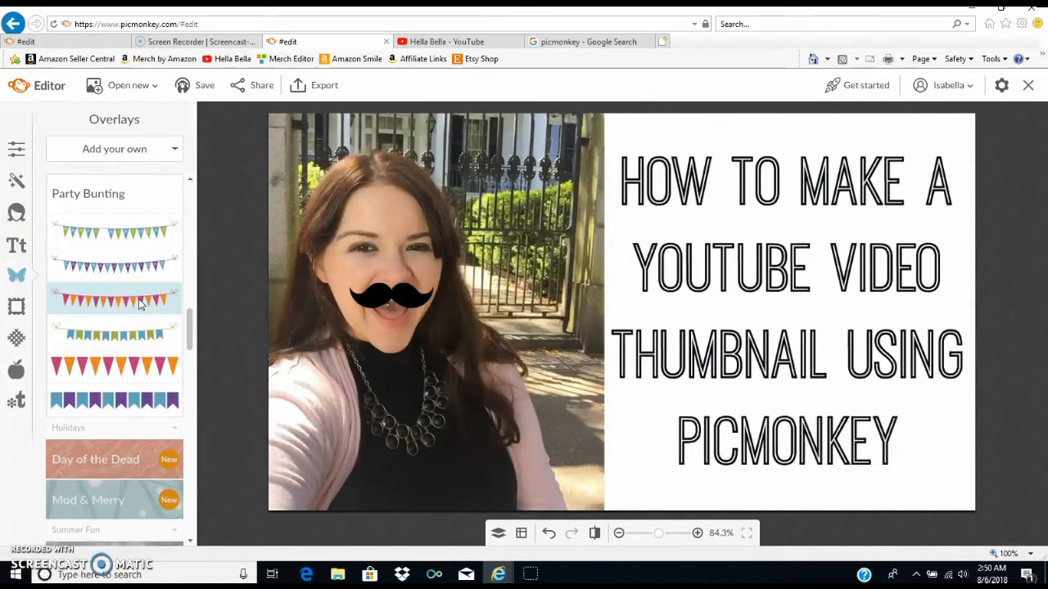
left_click(133, 229)
left_click(131, 224)
left_click_drag(593, 282, 423, 140)
right_click(423, 140)
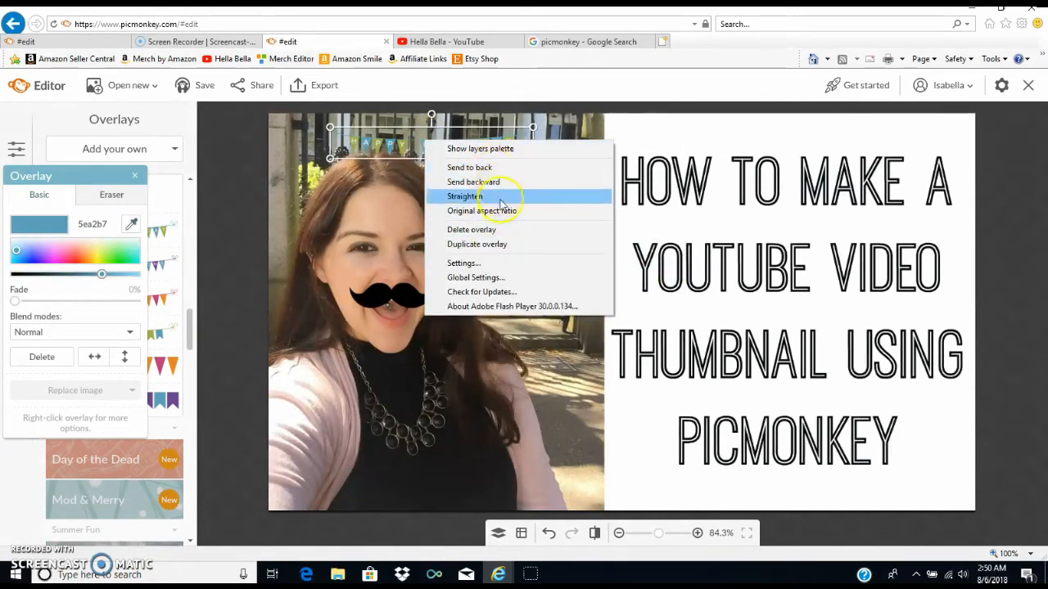
left_click(501, 230)
- Browse the remaining overlay categories from Holidays to Creatures, viewing the designs in the Labels set
scroll(111, 320, "down", 3)
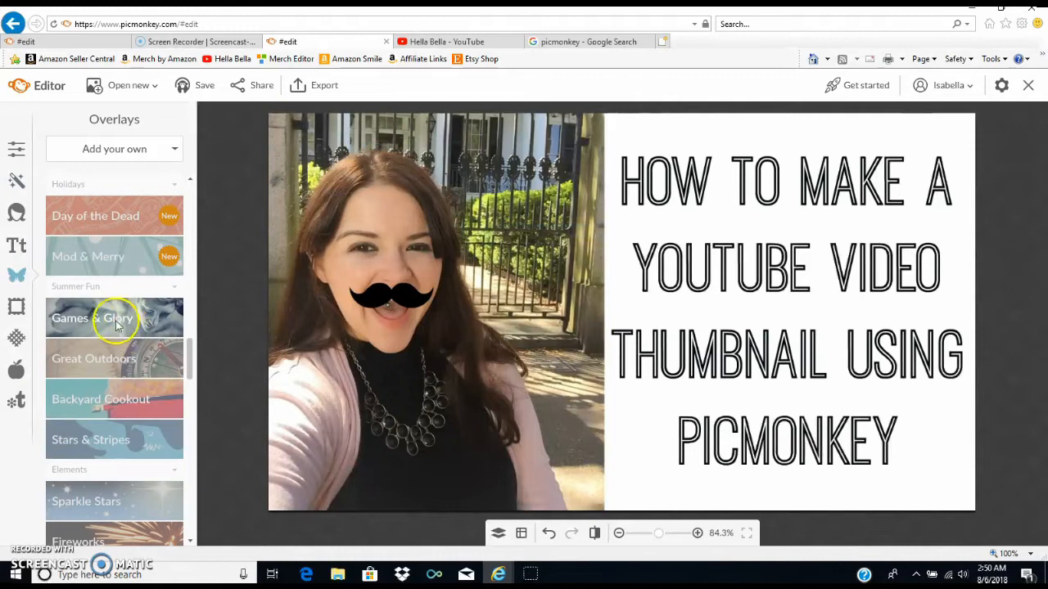
scroll(117, 326, "down", 5)
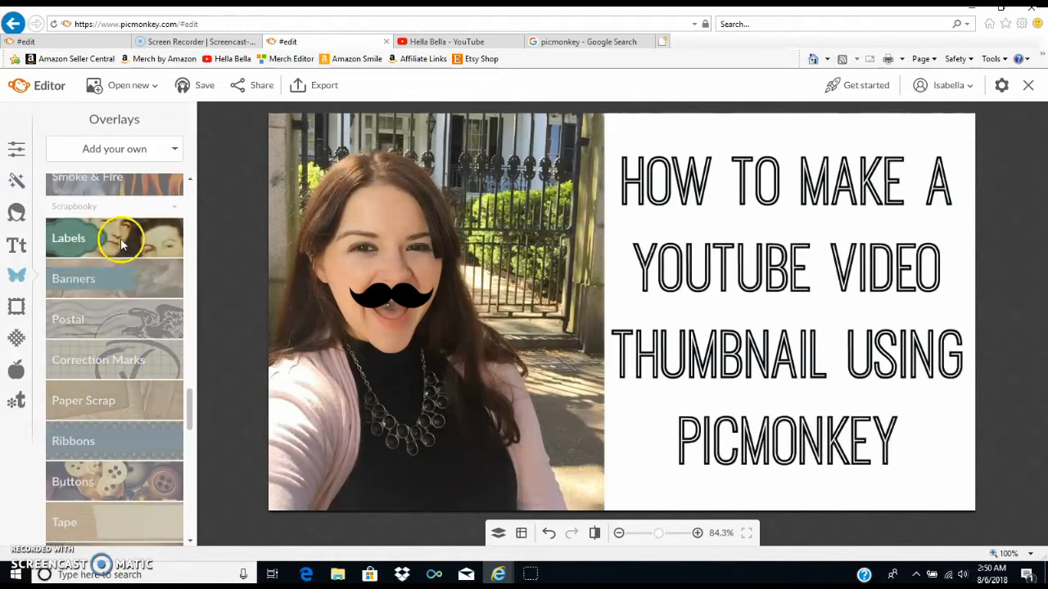
left_click(121, 244)
scroll(128, 303, "down", 2)
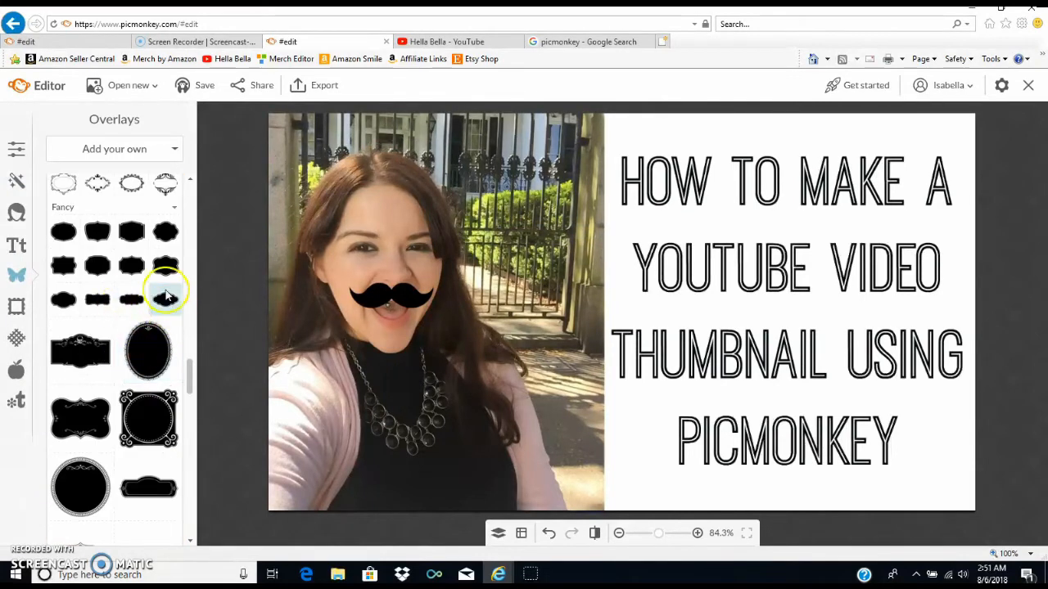
scroll(174, 304, "down", 5)
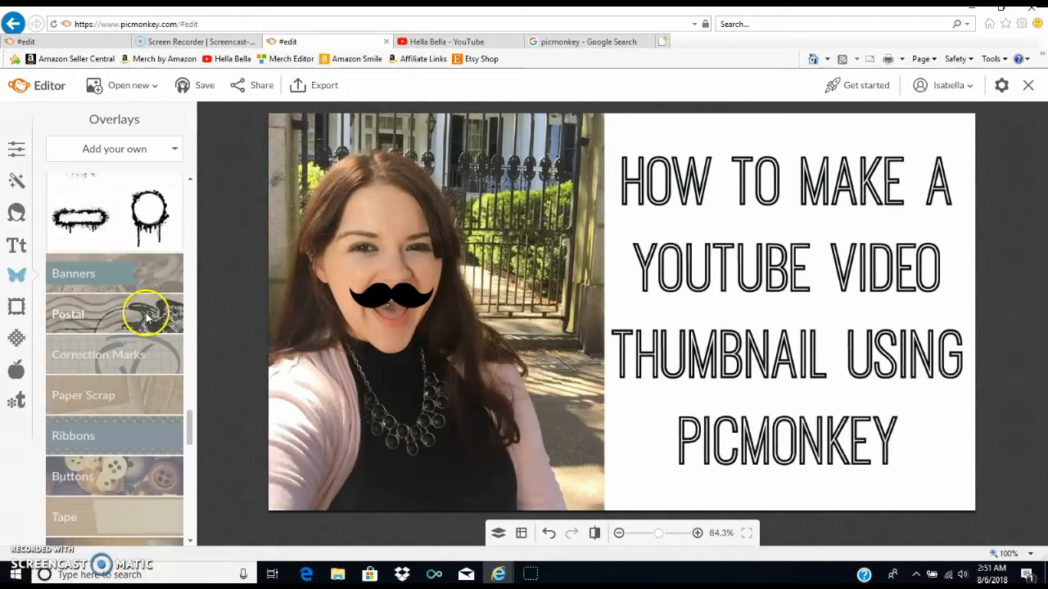
scroll(131, 323, "down", 8)
scroll(123, 328, "down", 4)
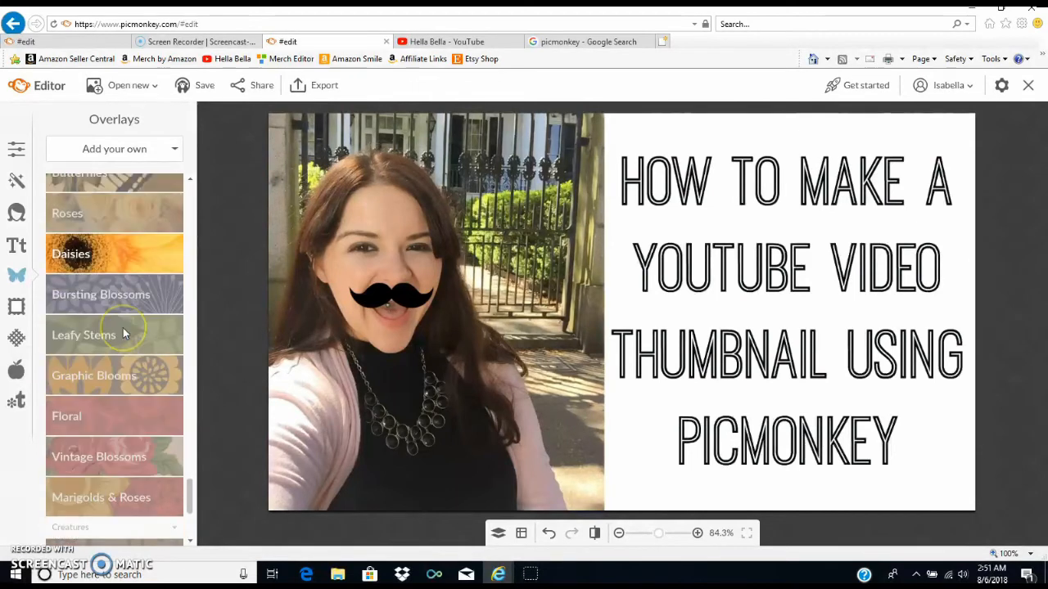
- Look through the Frames, Text and Touch Up collections, and return to Basic Edits
left_click(18, 306)
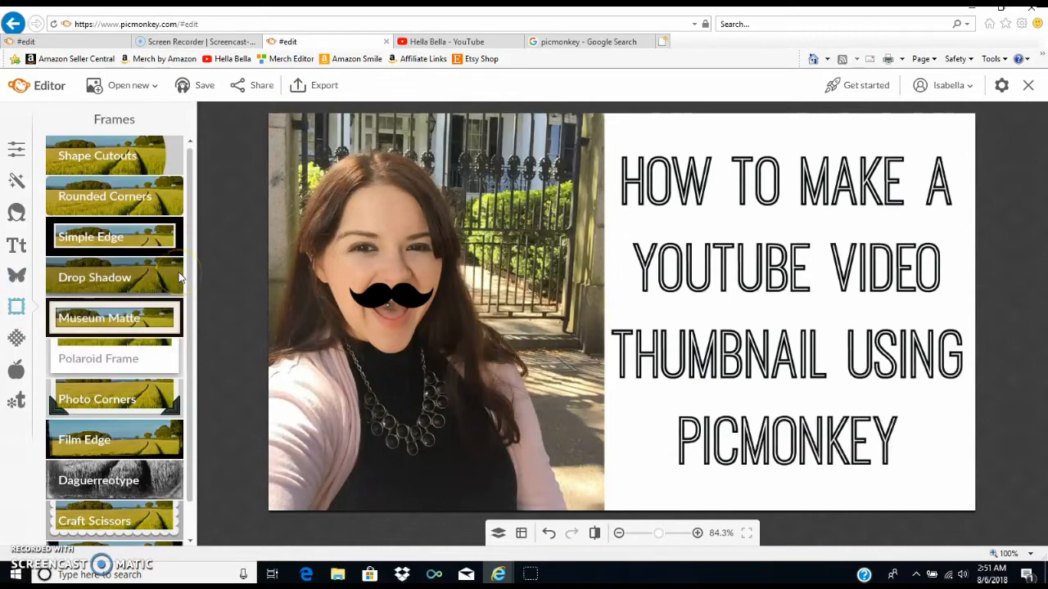
left_click(47, 163)
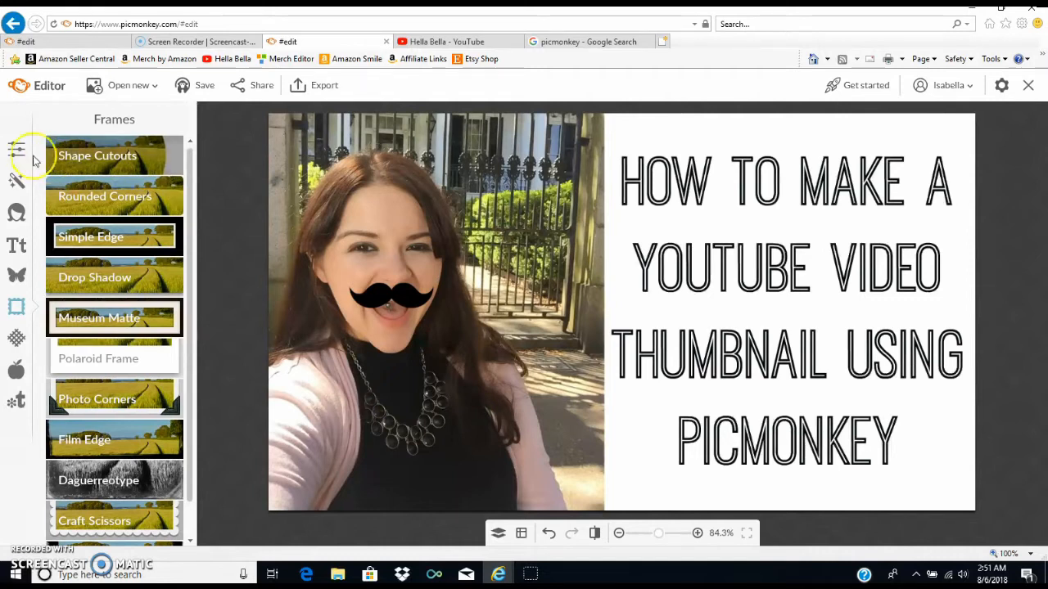
left_click(17, 400)
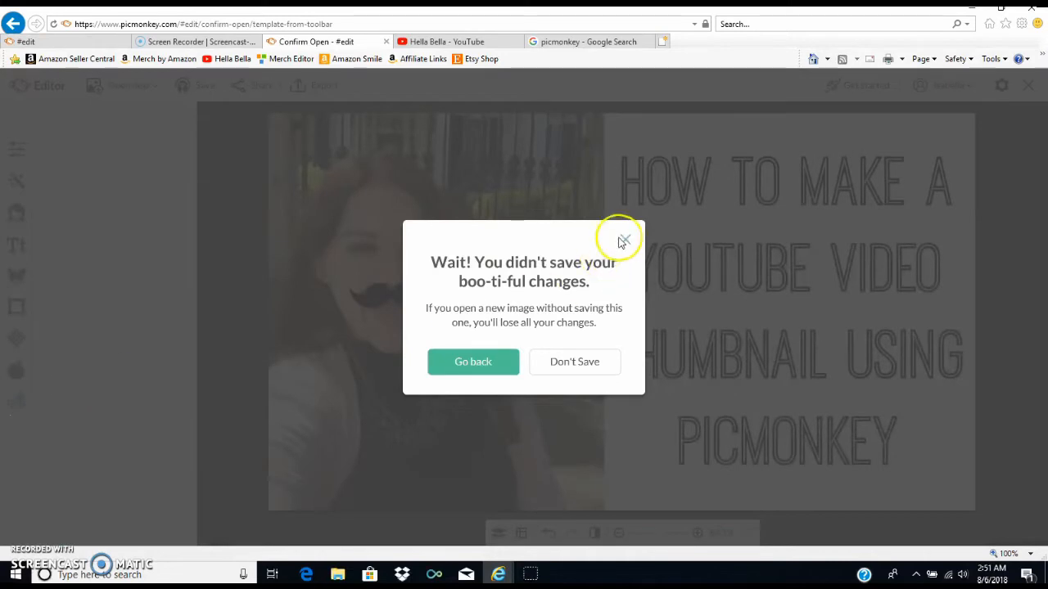
left_click(623, 240)
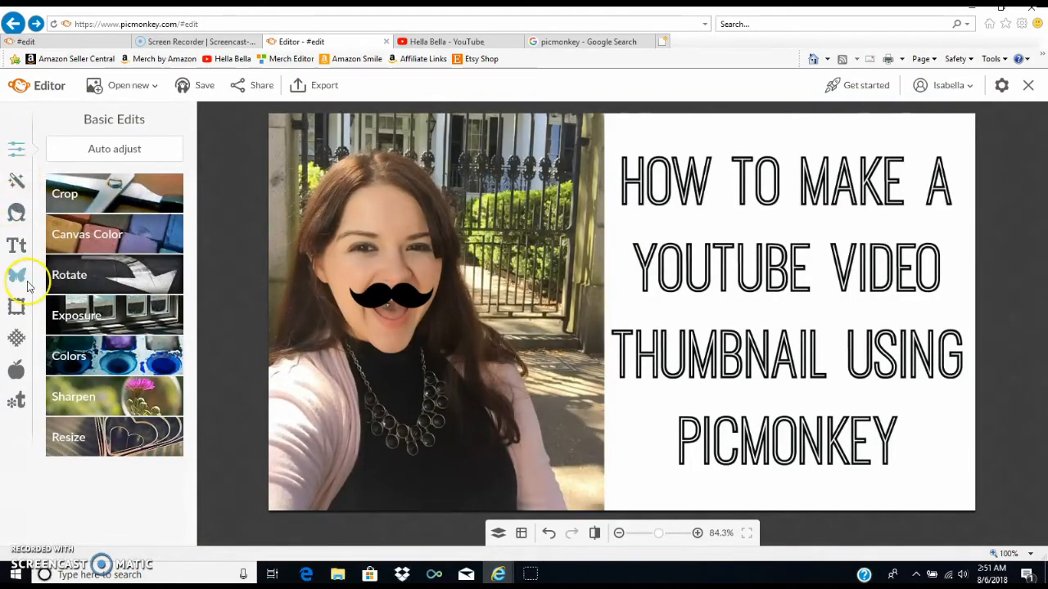
left_click(18, 247)
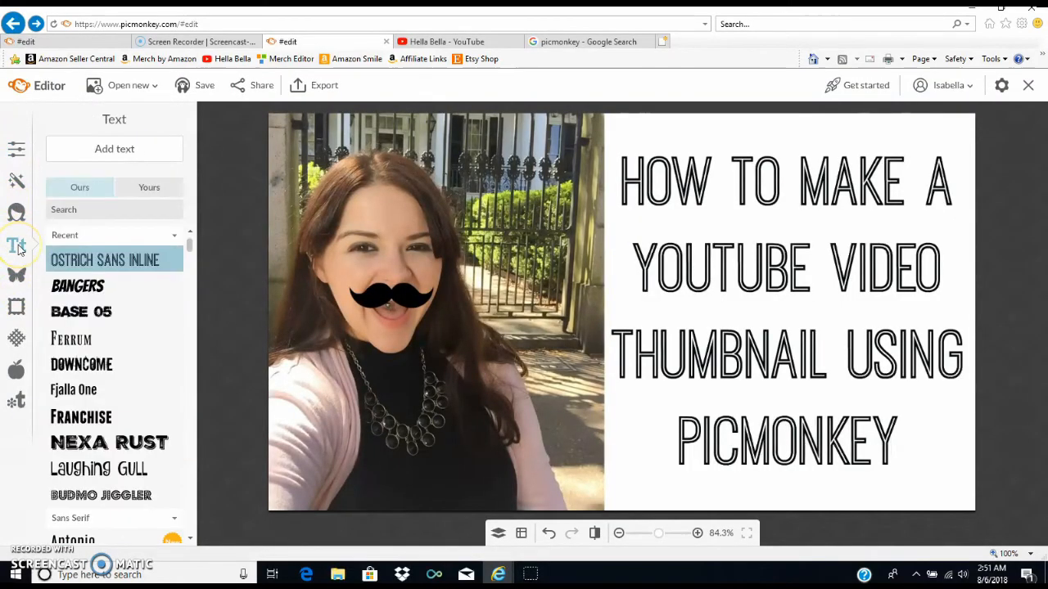
left_click(17, 212)
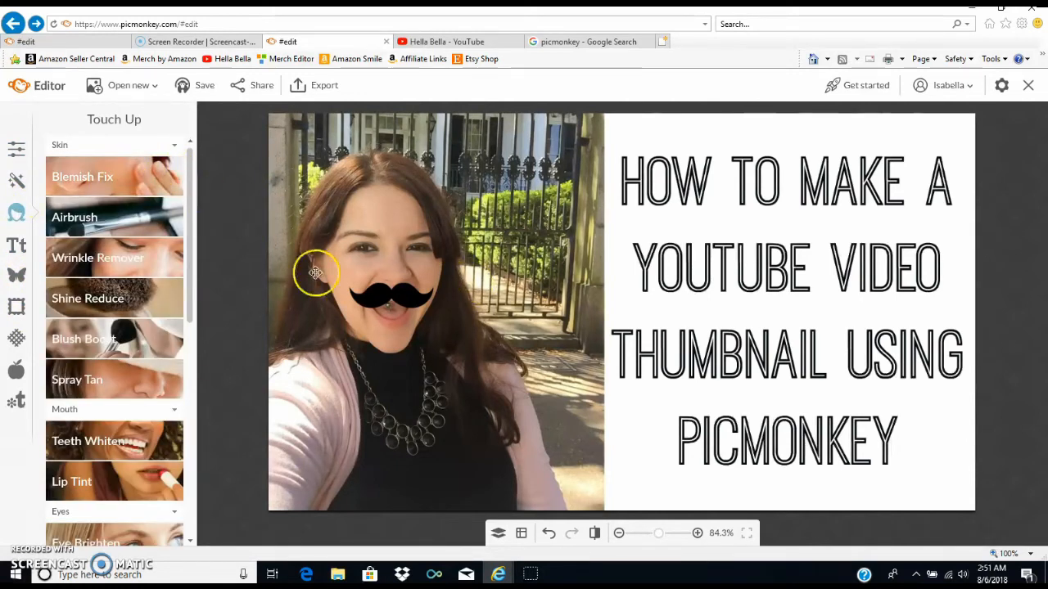
scroll(160, 298, "down", 10)
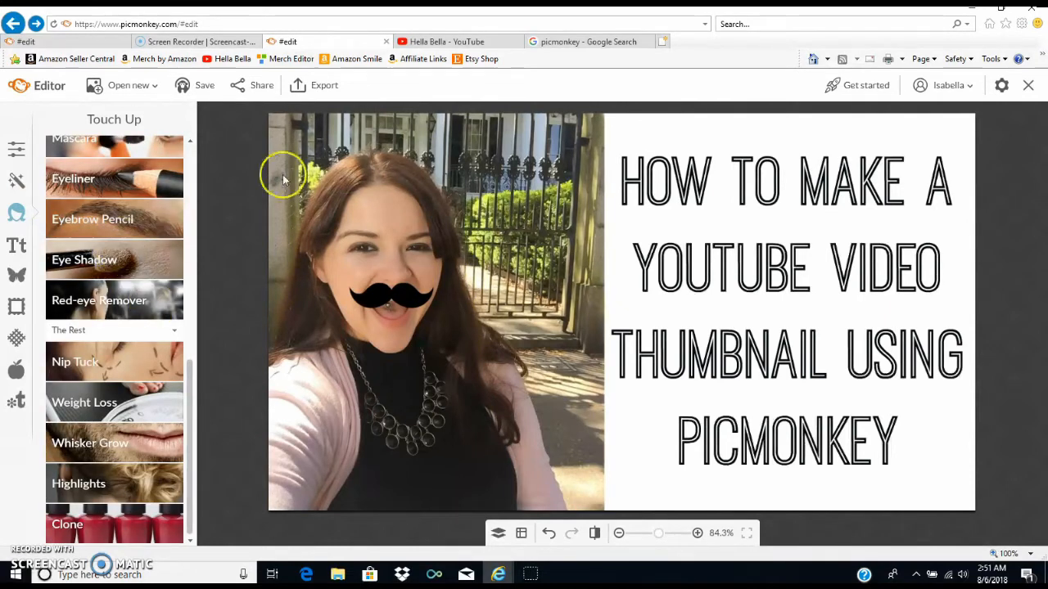
left_click(13, 149)
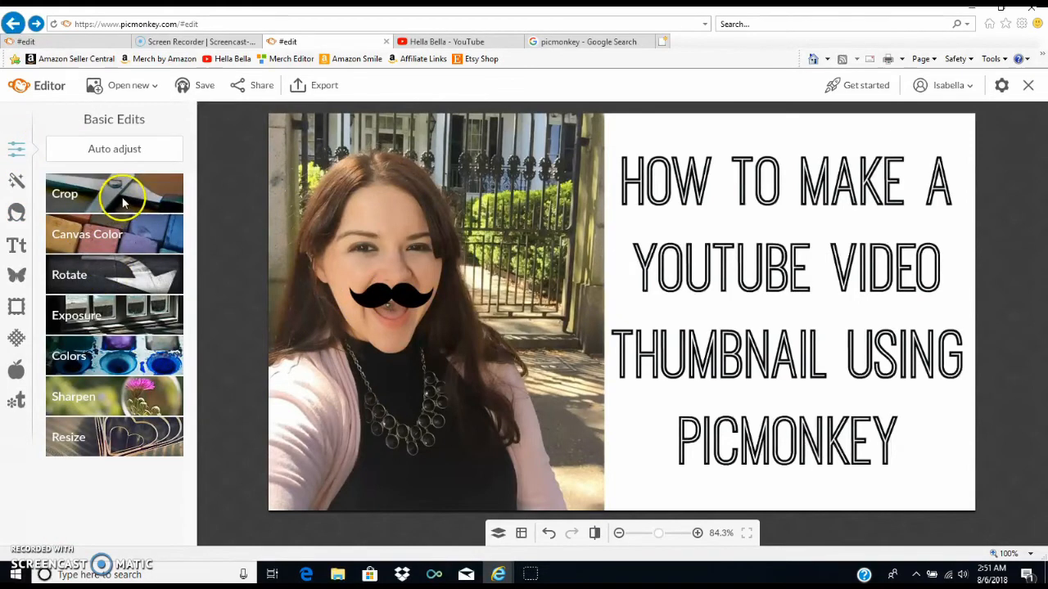
- Nudge the title text slightly upward on the white background and delete the mustache overlay from the face
left_click(795, 213)
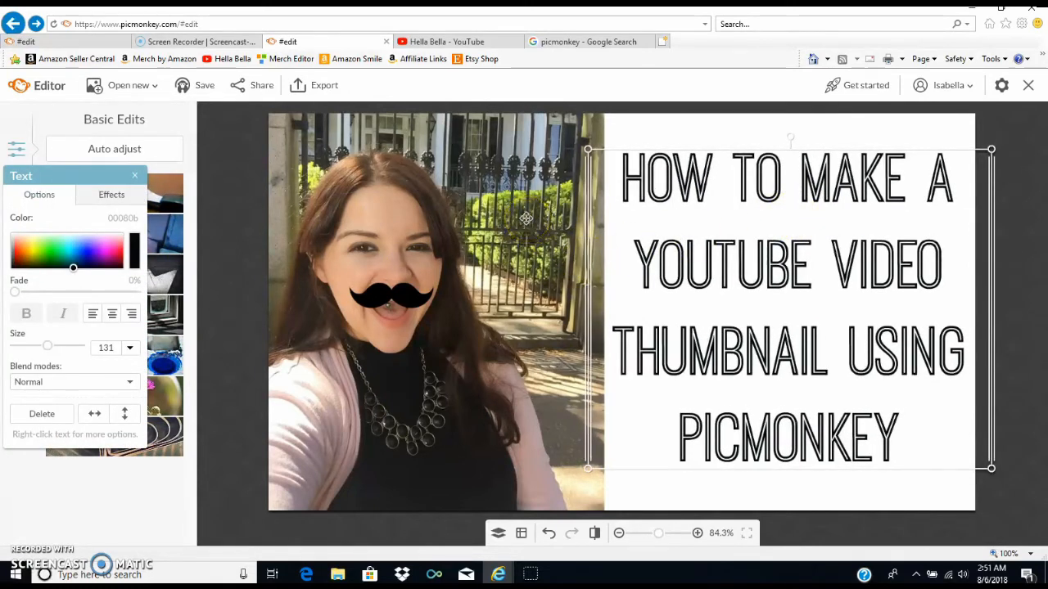
left_click(230, 293)
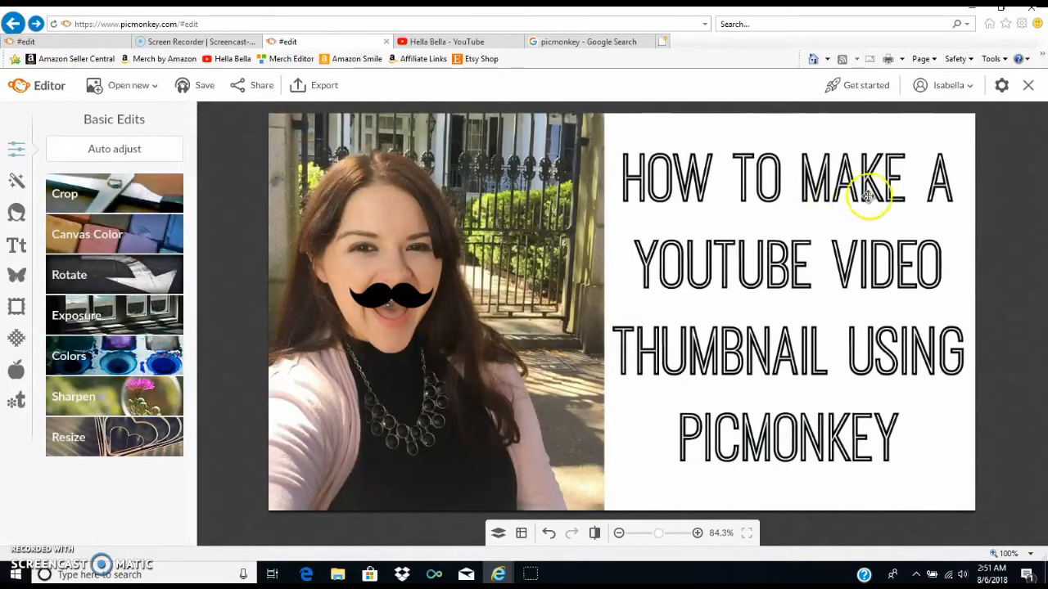
left_click(776, 275)
left_click_drag(774, 275, 772, 269)
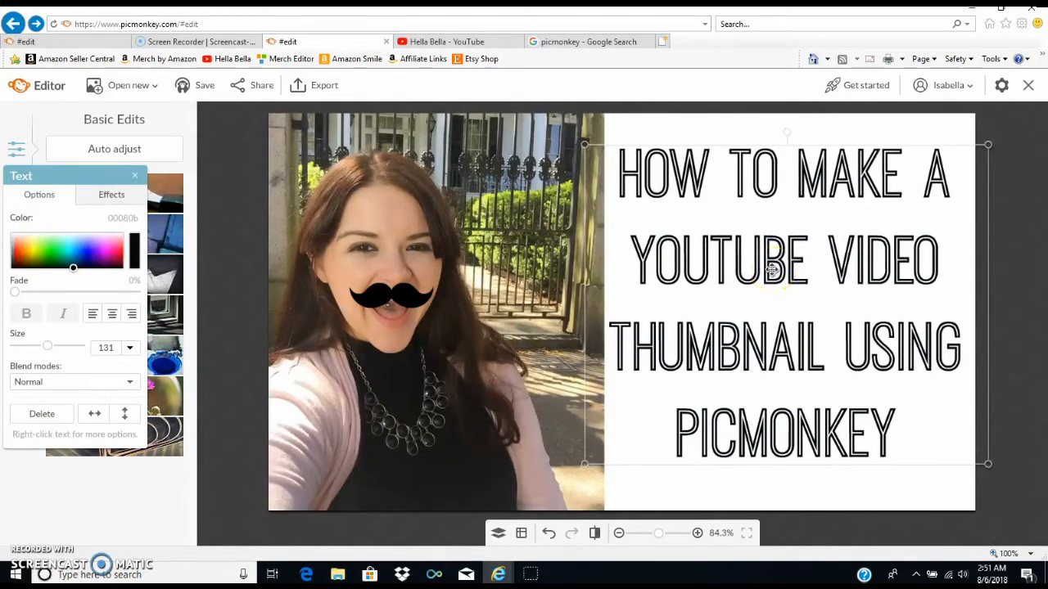
left_click(234, 227)
right_click(396, 289)
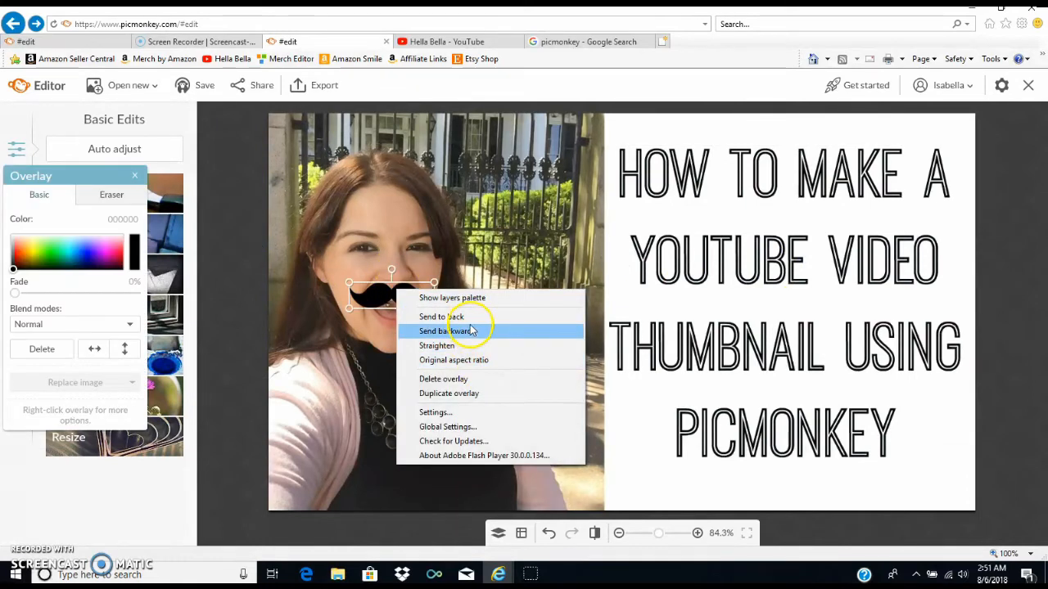
left_click(471, 378)
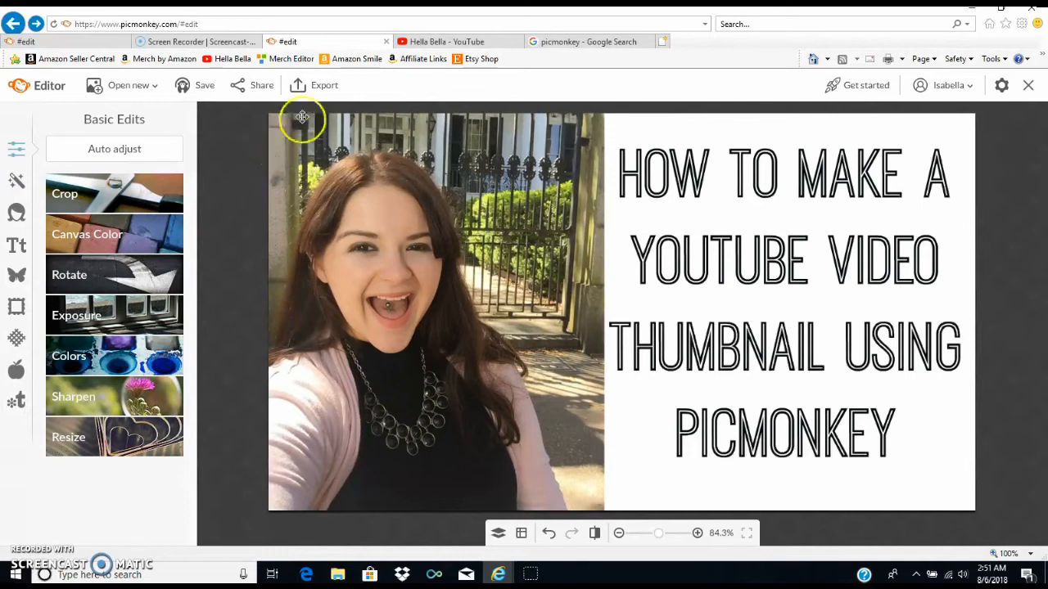
- Export the thumbnail to the computer's Pictures folder with the file name pICMONKEY THUMBNAIL.PNG
left_click(317, 98)
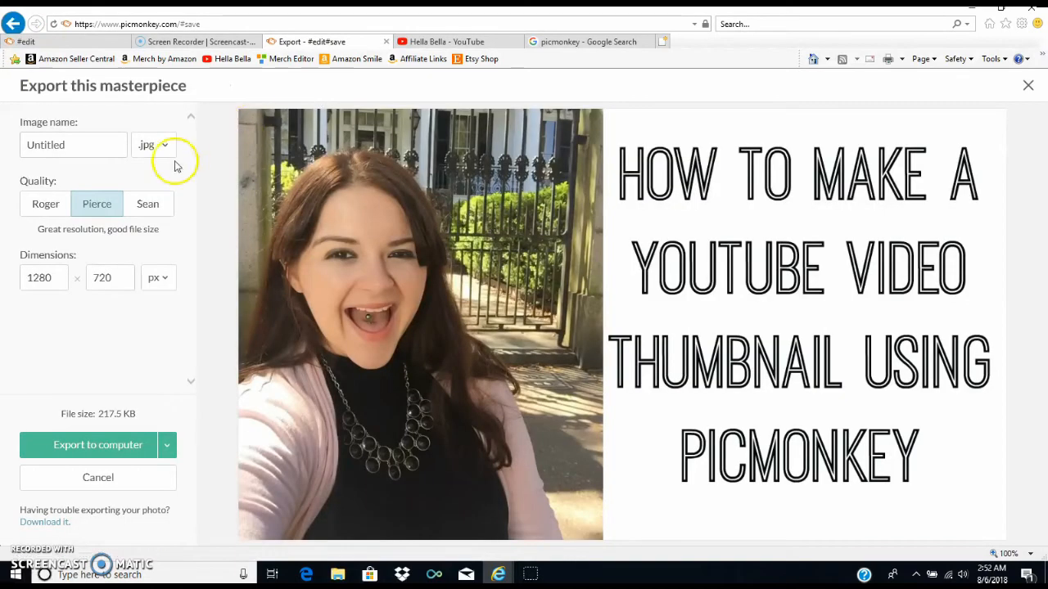
left_click(135, 452)
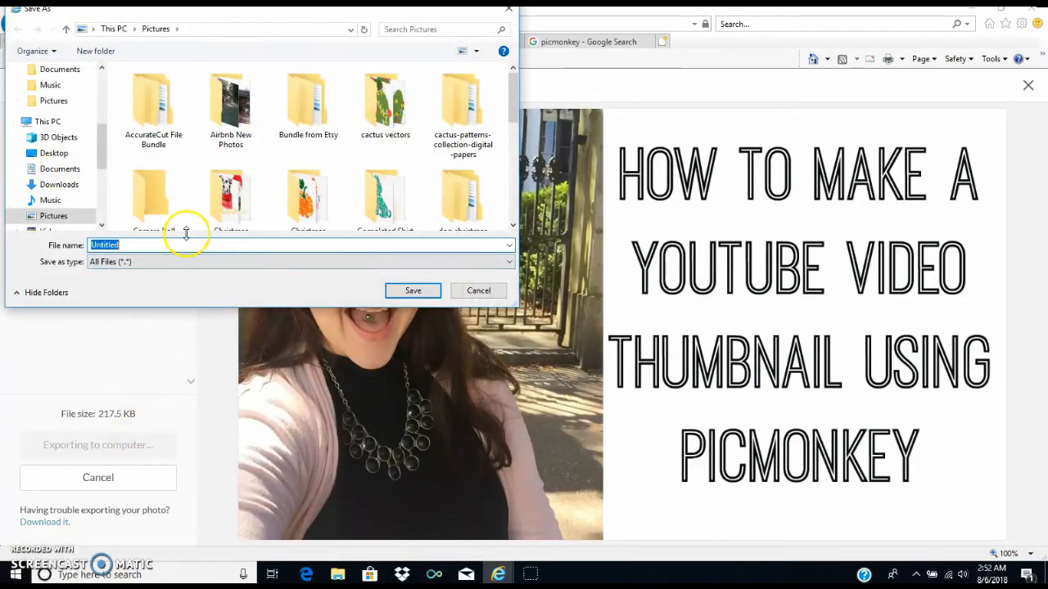
left_click(187, 233)
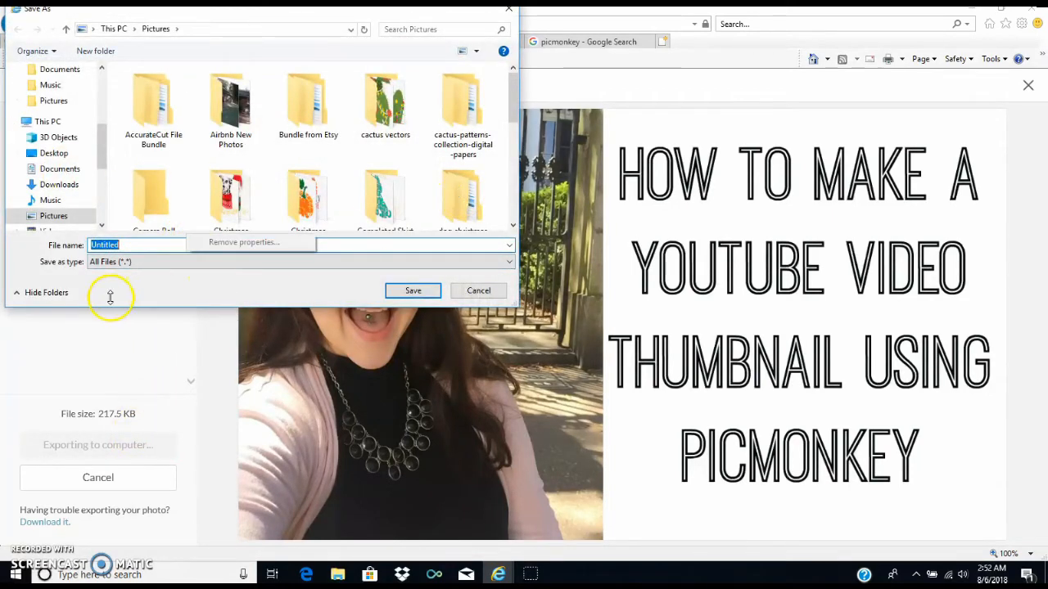
left_click(138, 247)
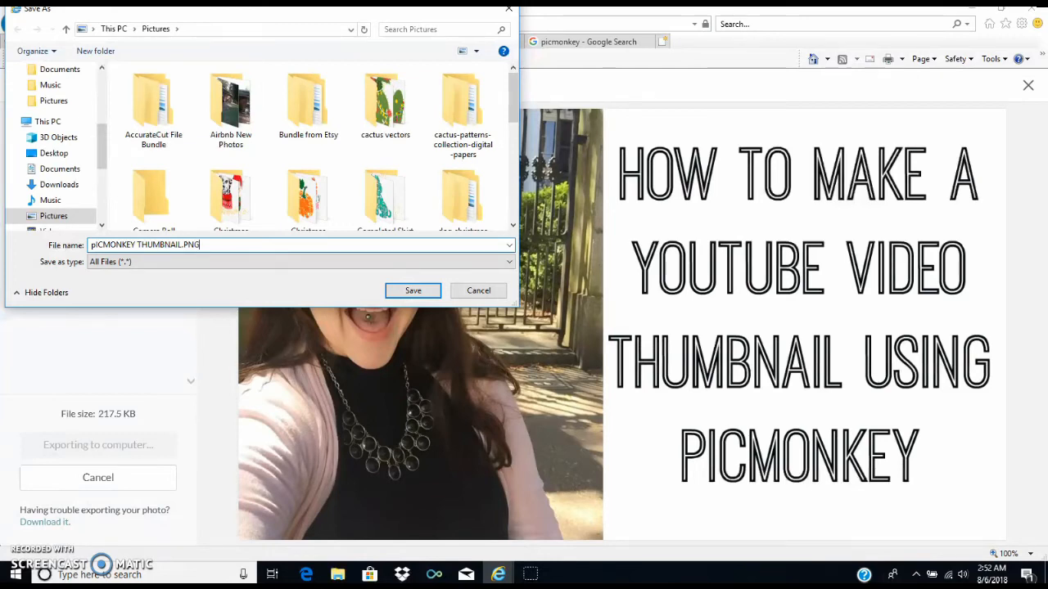
key("Return")
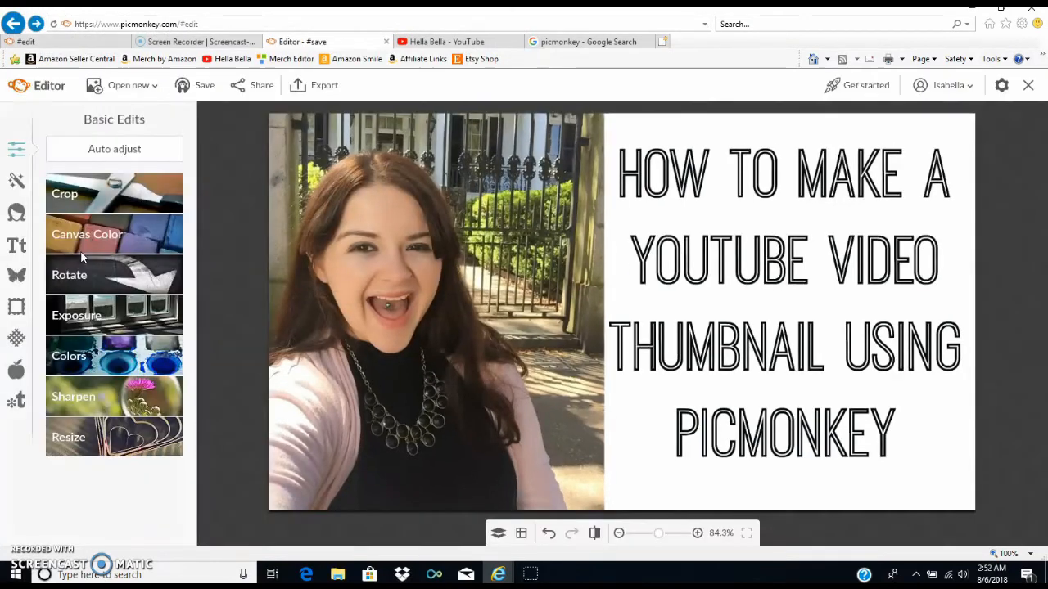
- Switch to YouTube, open the Video Manager, and open the video "Picking Up Mom from the Airport" for editing at its thumbnail choices
left_click(458, 43)
scroll(395, 295, "up", 20)
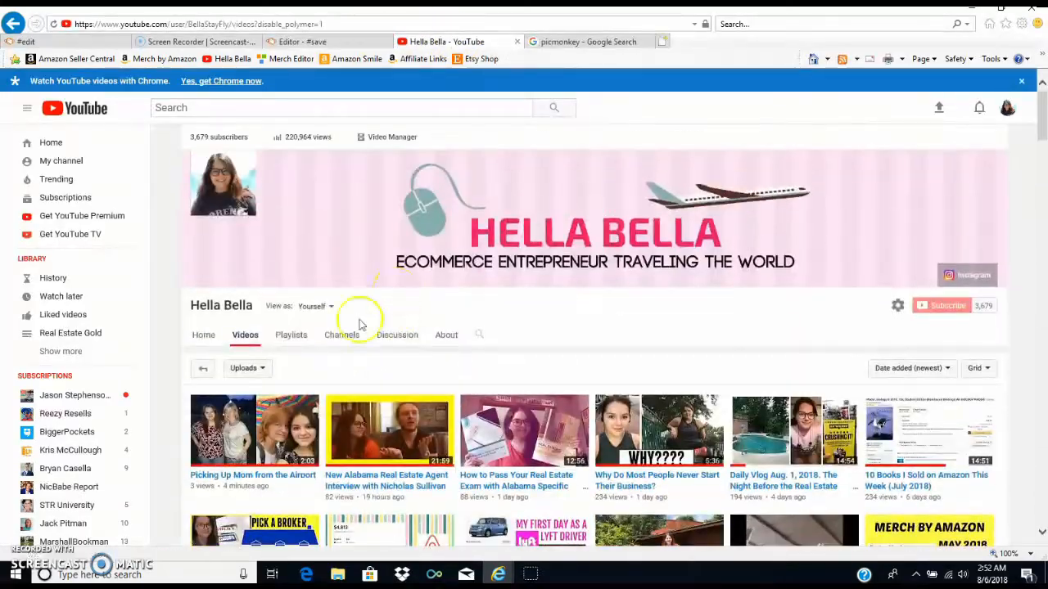
left_click(405, 141)
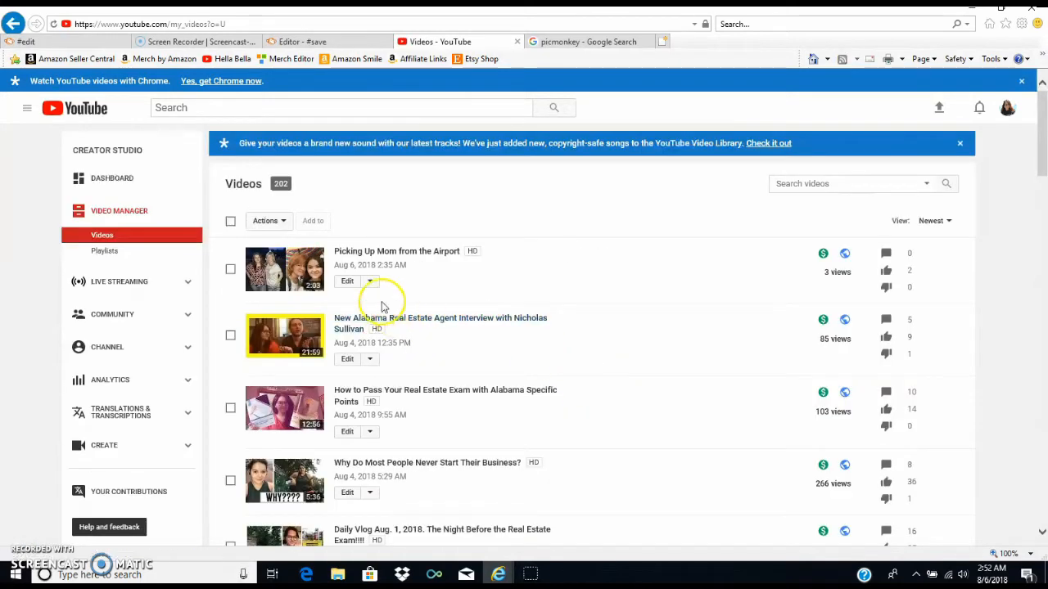
left_click(347, 281)
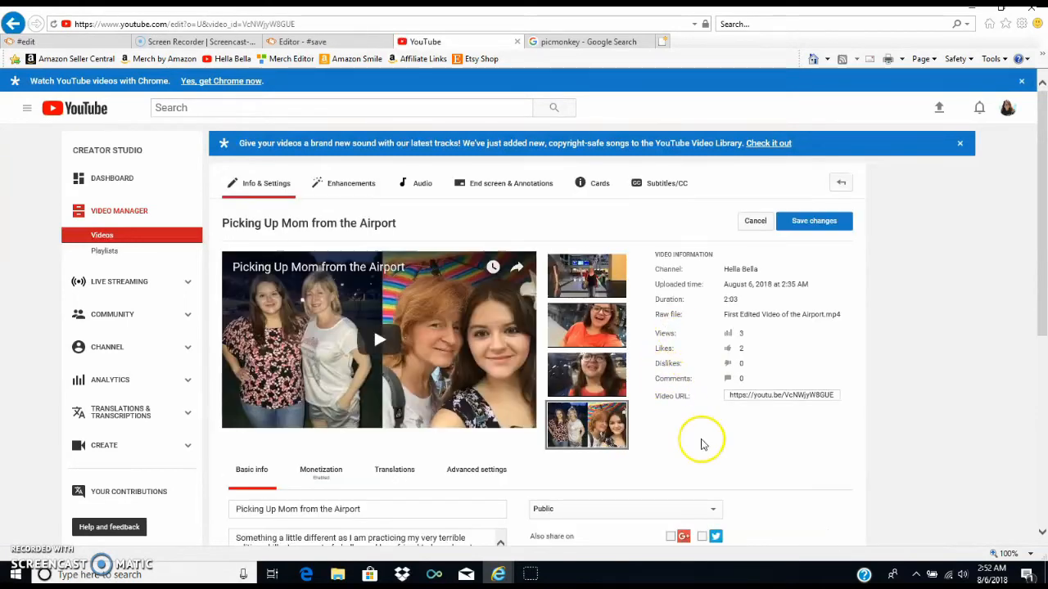
scroll(688, 459, "down", 2)
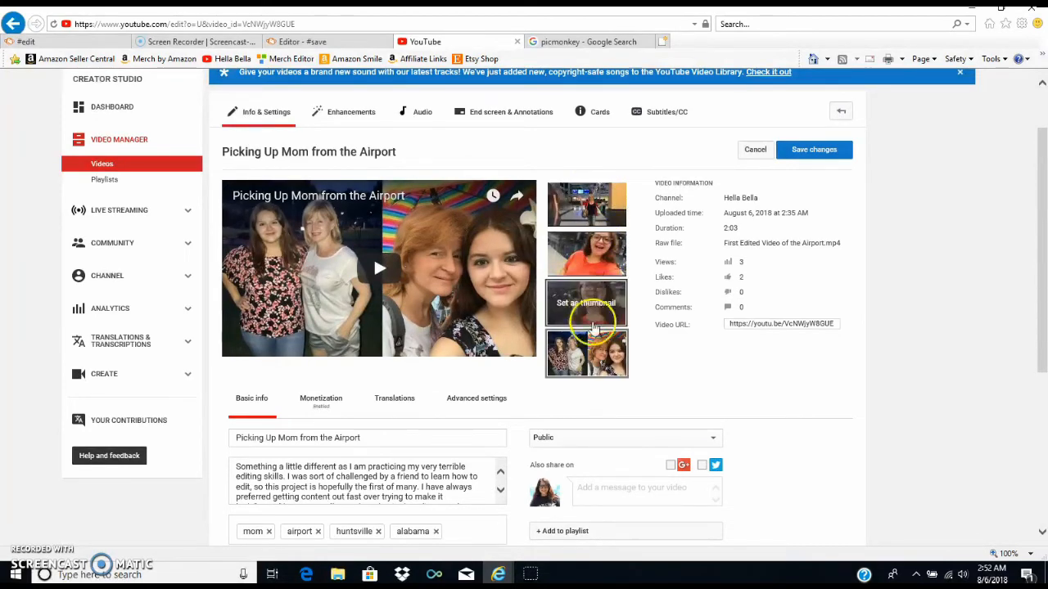
- View the video's remaining thumbnail choices and close the Google image search page for picmonkey
scroll(700, 393, "down", 1)
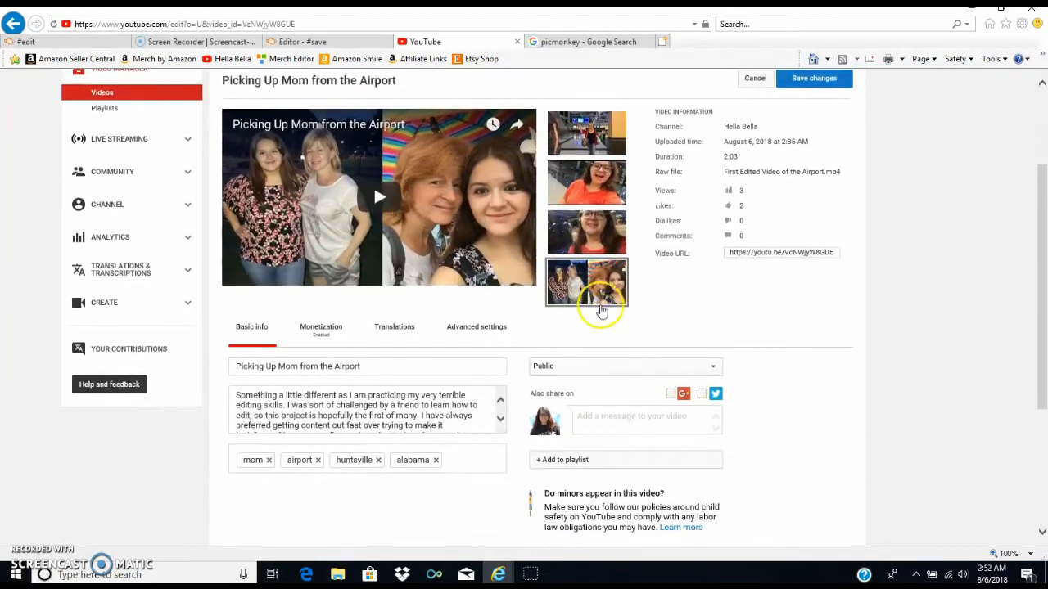
mouse_move(606, 290)
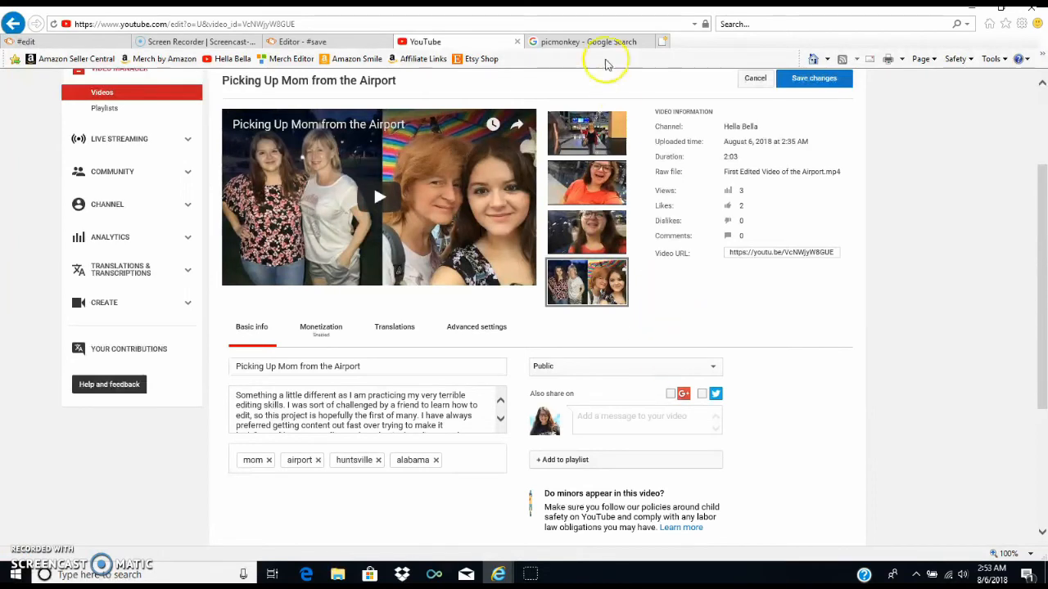
left_click(605, 45)
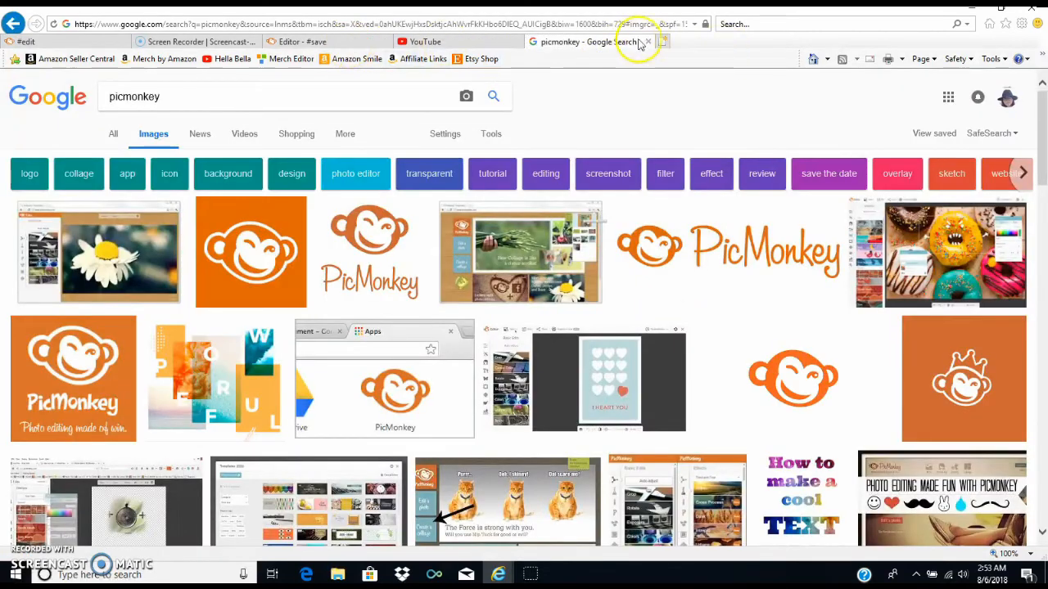
left_click(647, 41)
- Switch back to the PicMonkey editor containing the "How to make a YouTube video thumbnail using PicMonkey" design
left_click(98, 41)
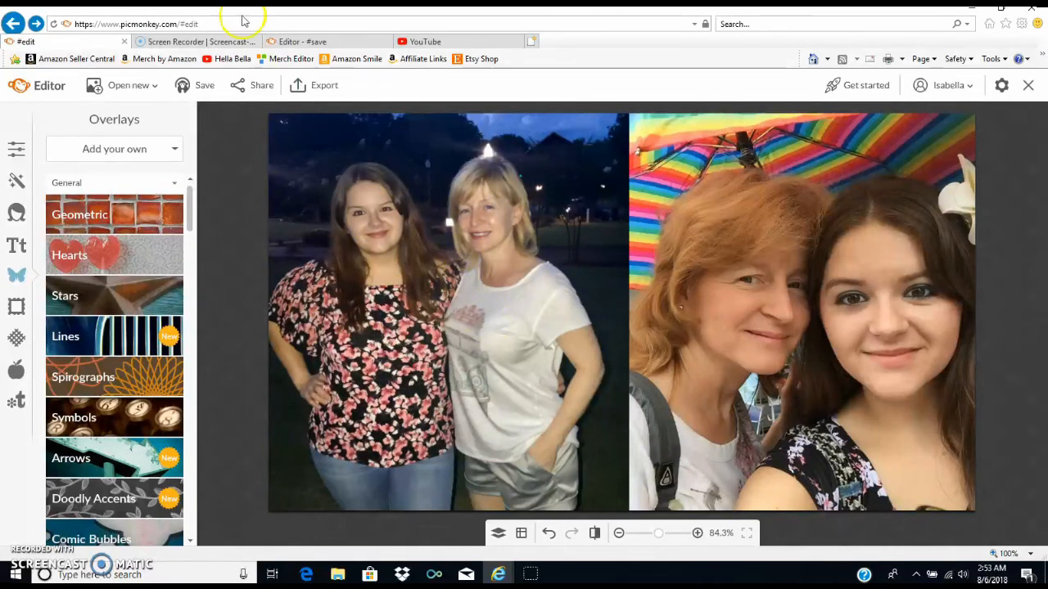
left_click(306, 40)
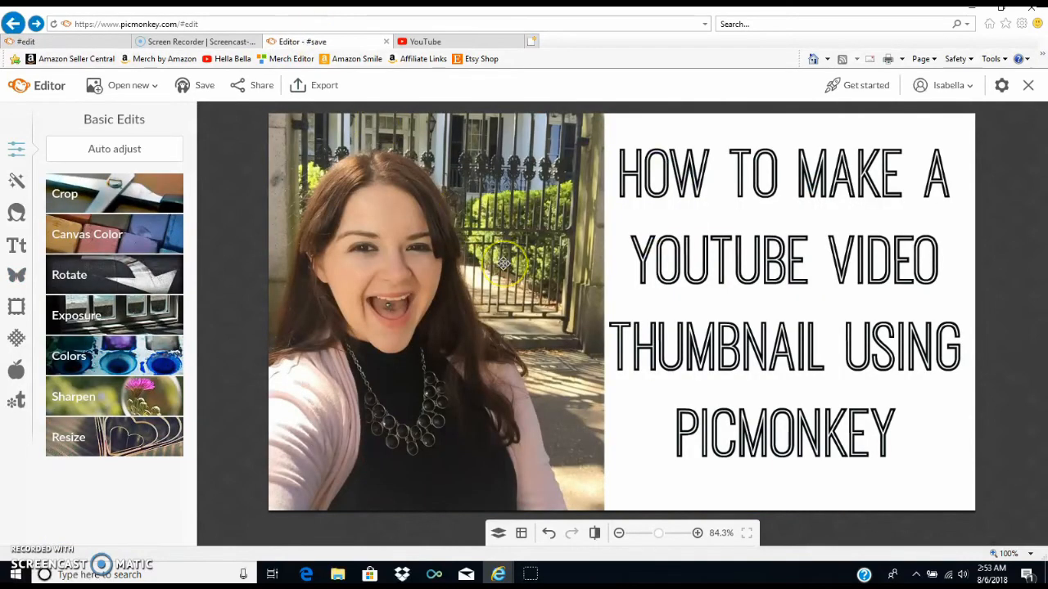
left_click(466, 276)
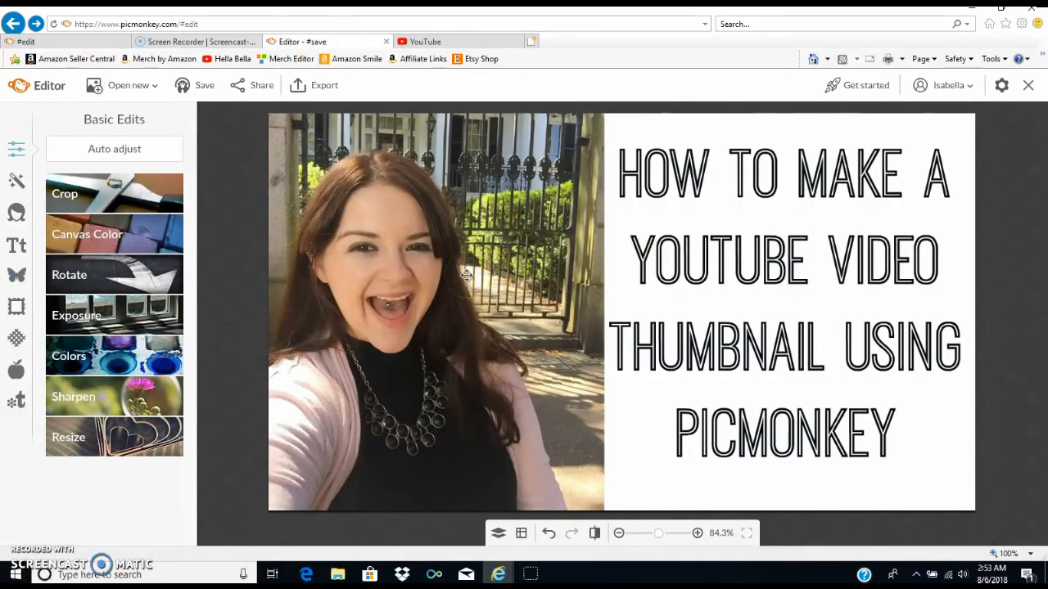